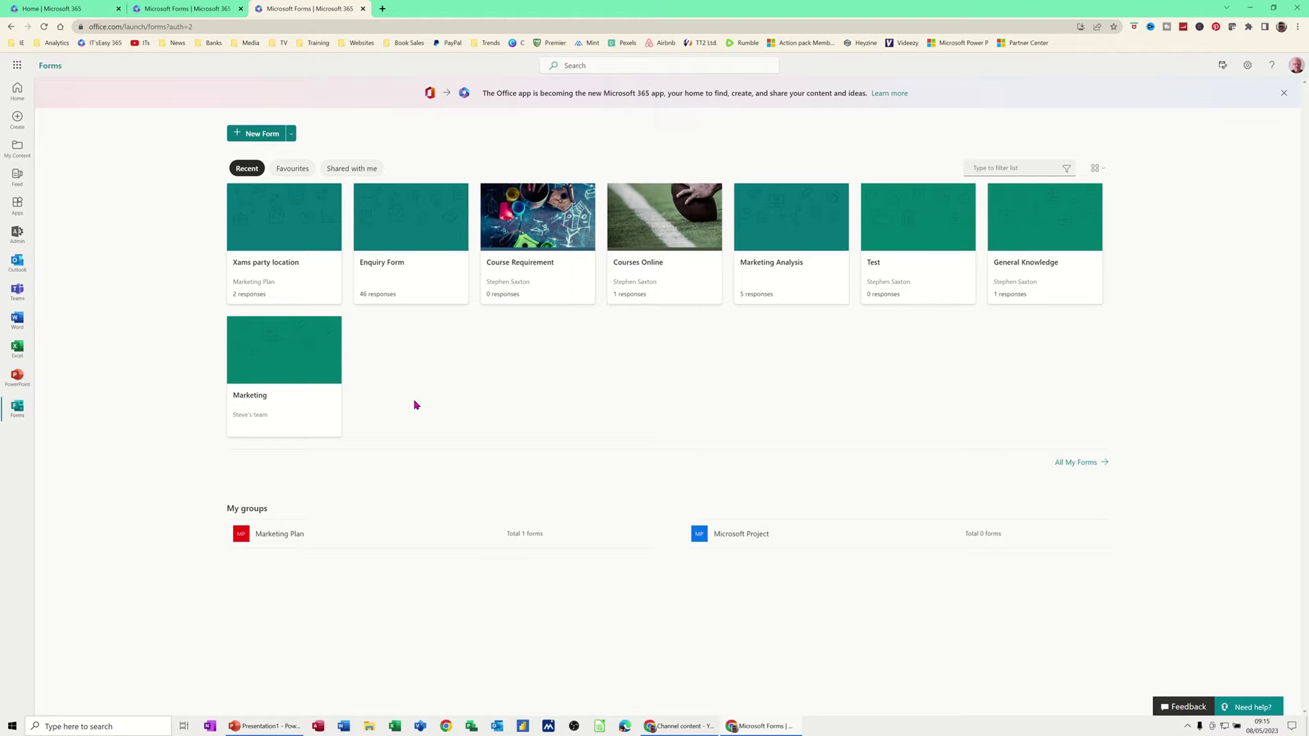
- Open Forms from the Microsoft 365 app list and create a new blank form
click(16, 68)
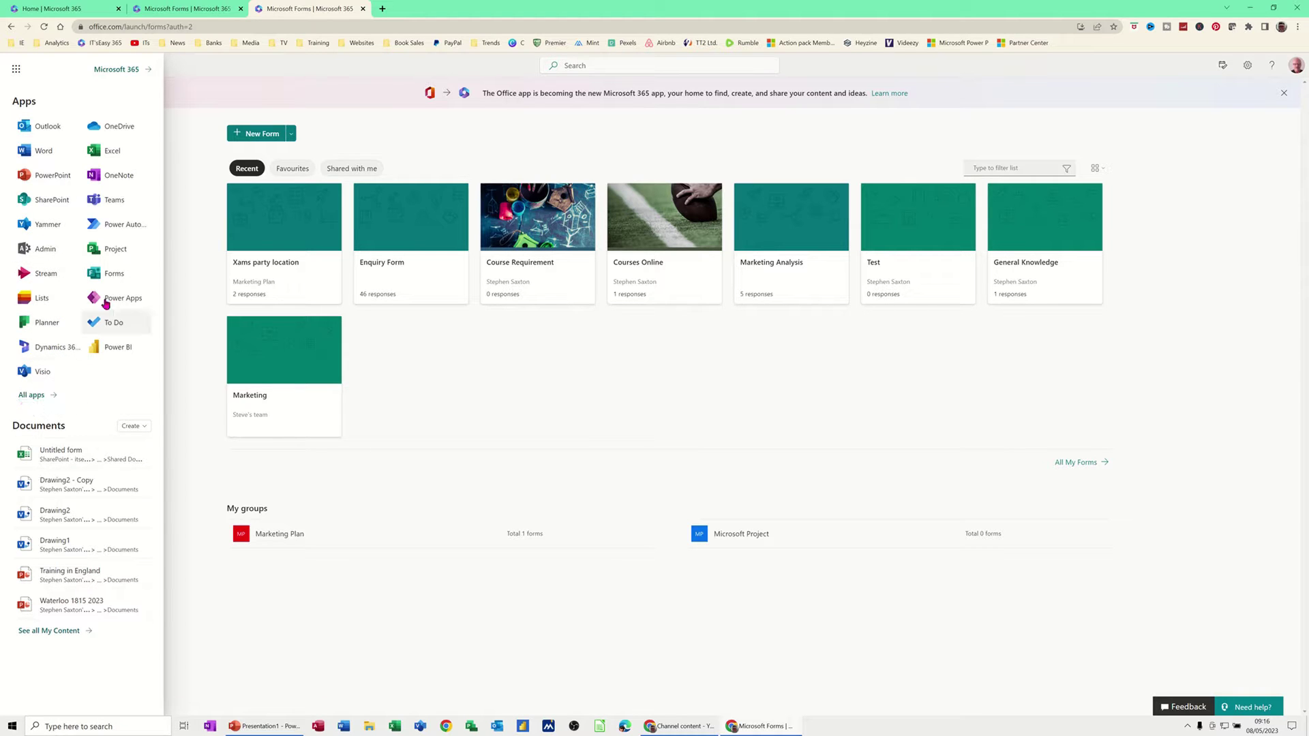
click(95, 275)
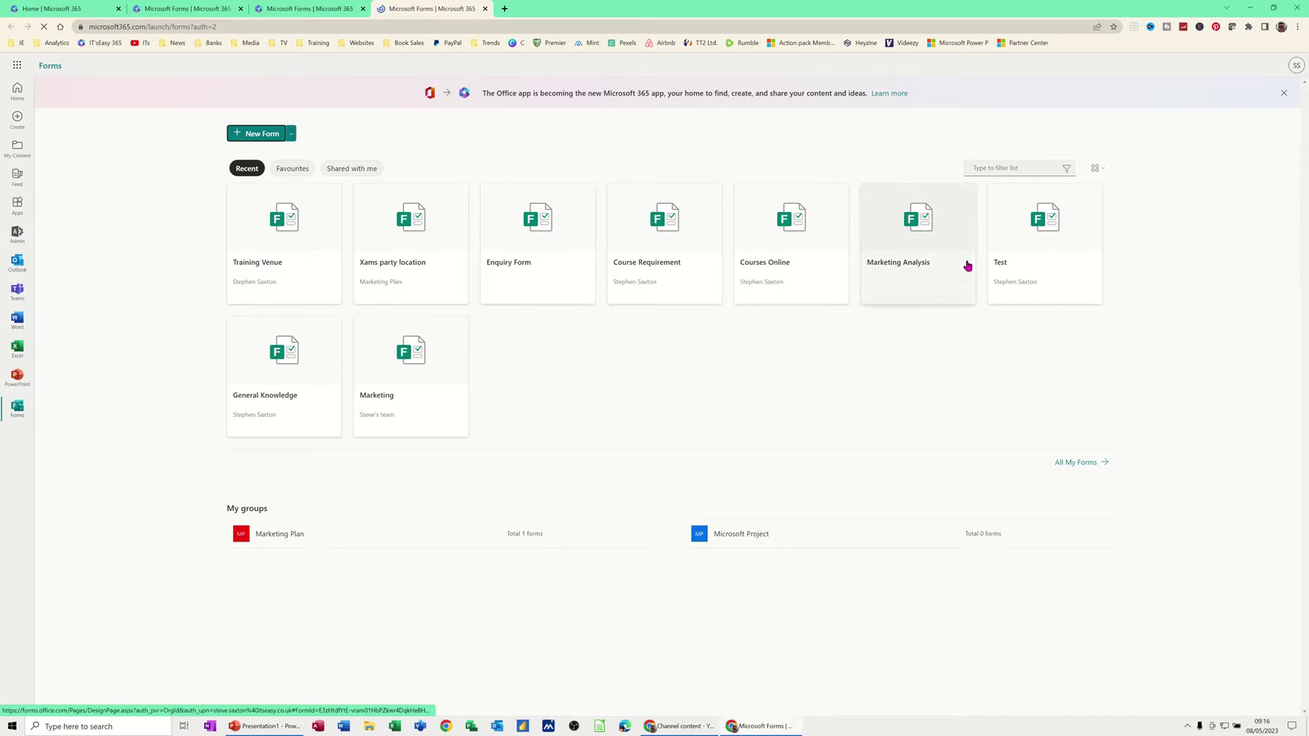
click(241, 135)
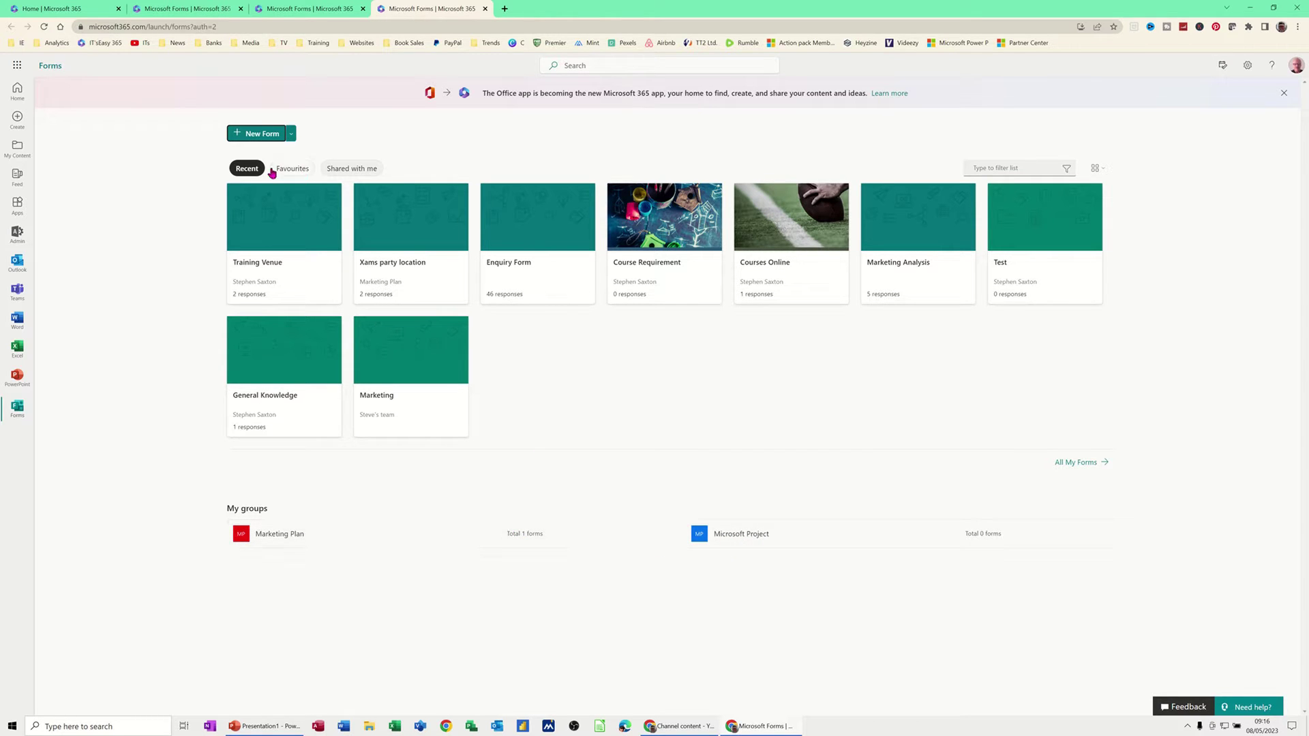
click(259, 134)
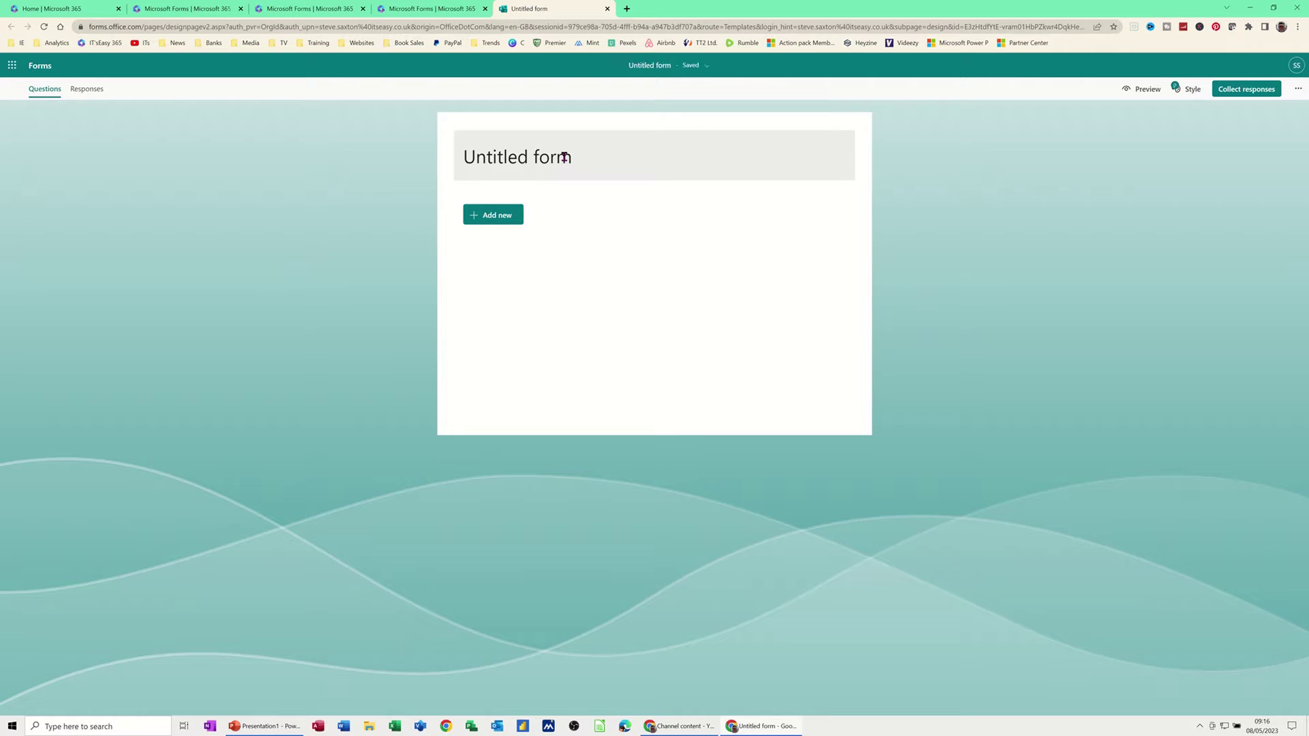
- Title the form "Football location" and add the suggested question "Where do you want the session, your site or mine or online"
click(574, 162)
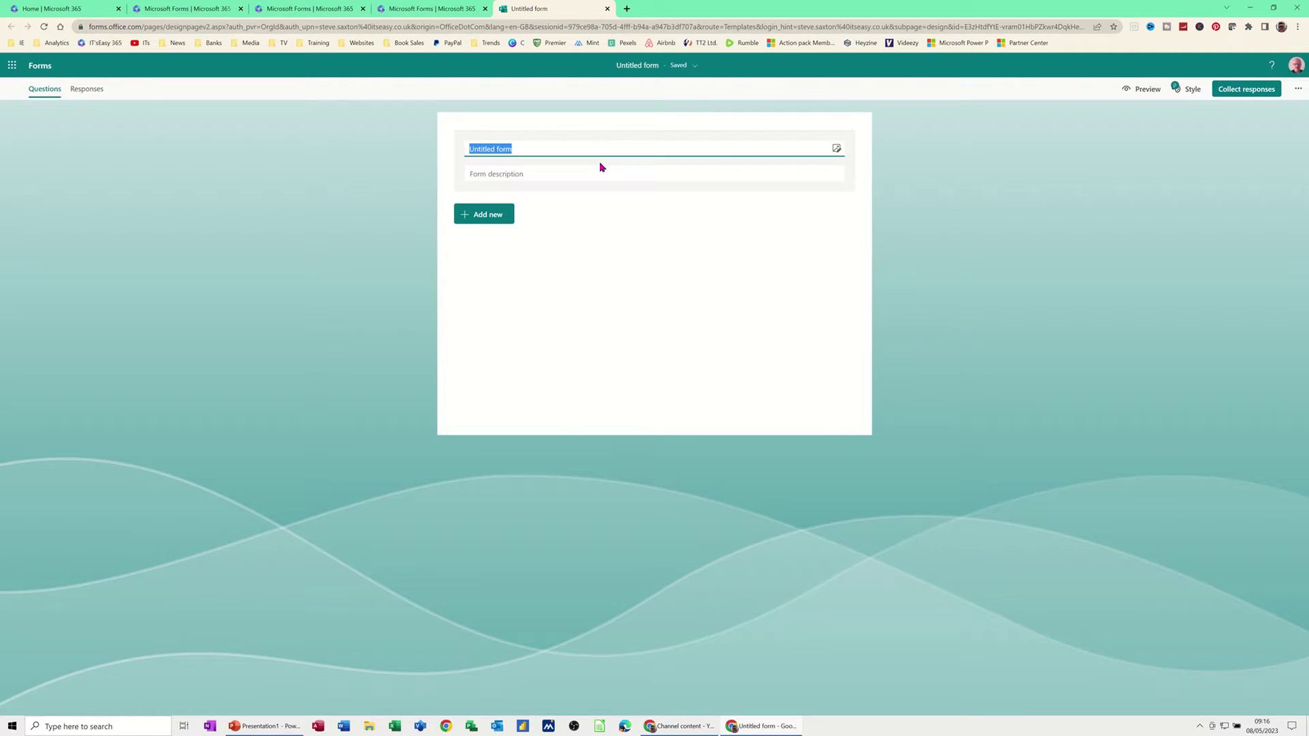
text(F)
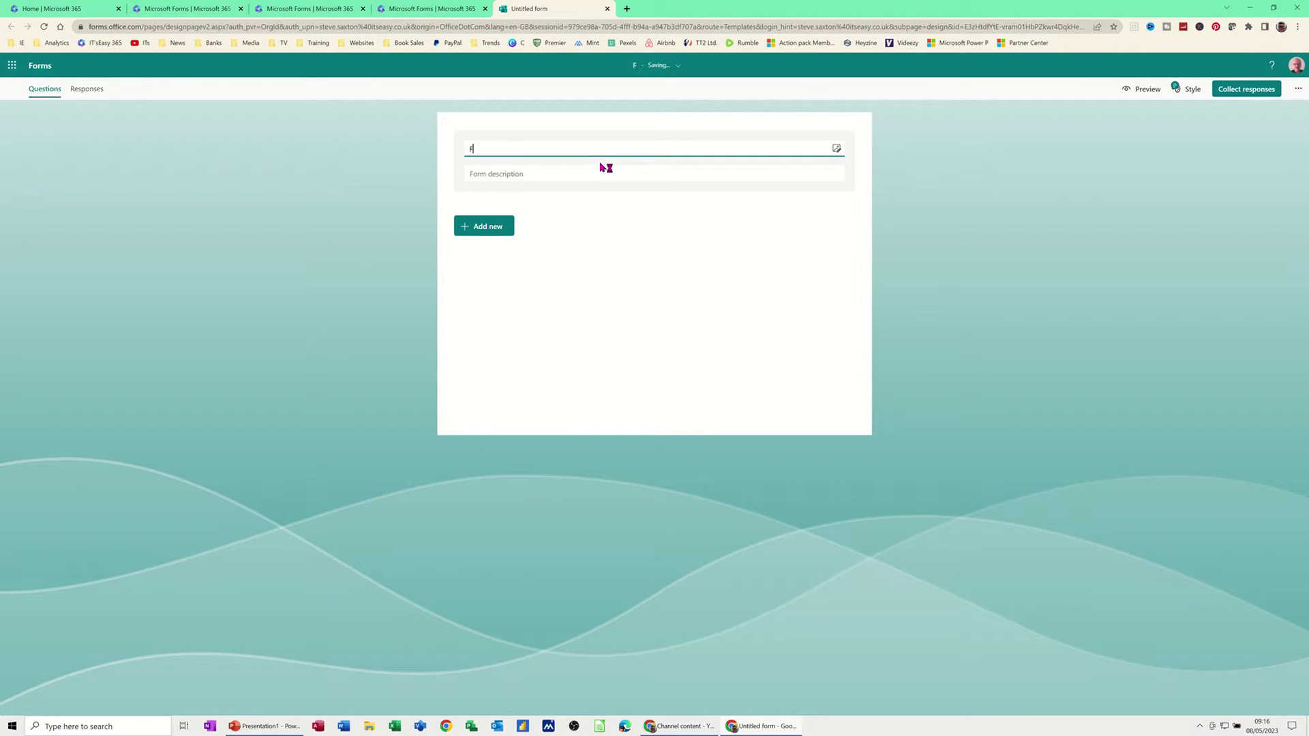
text(ootball)
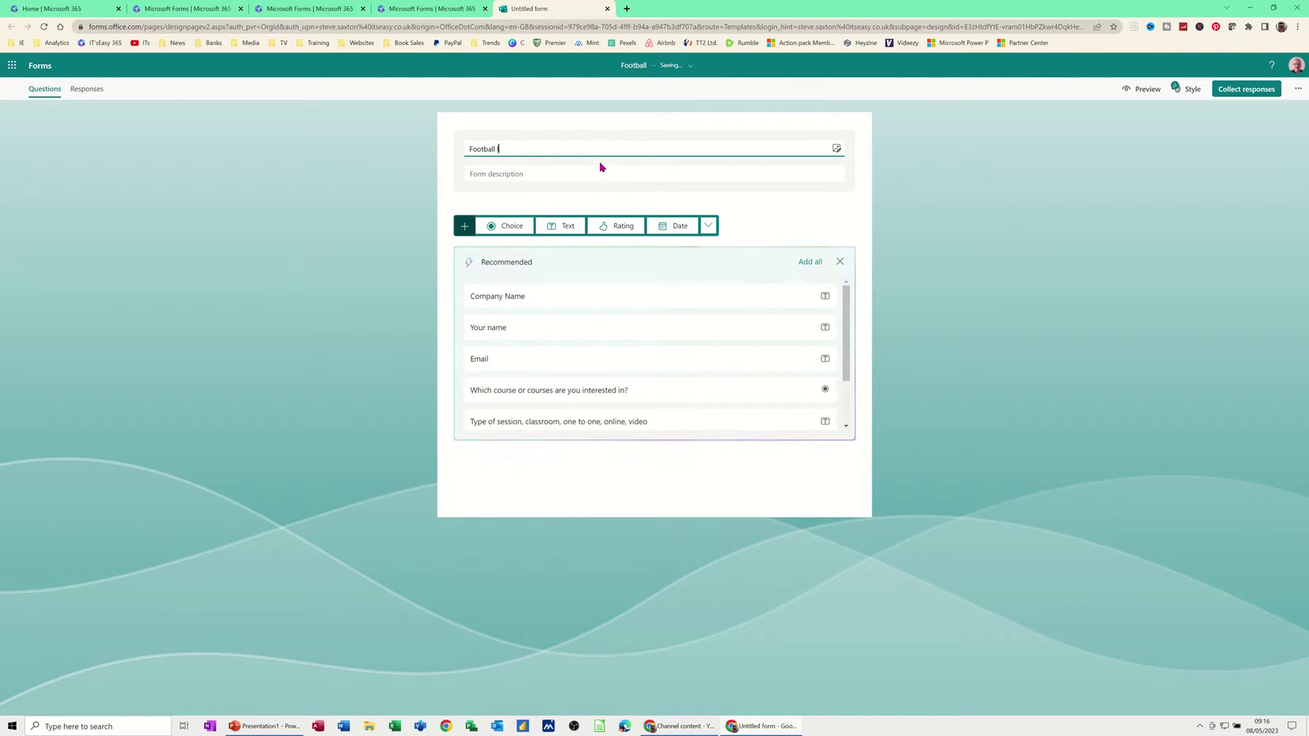
text( location)
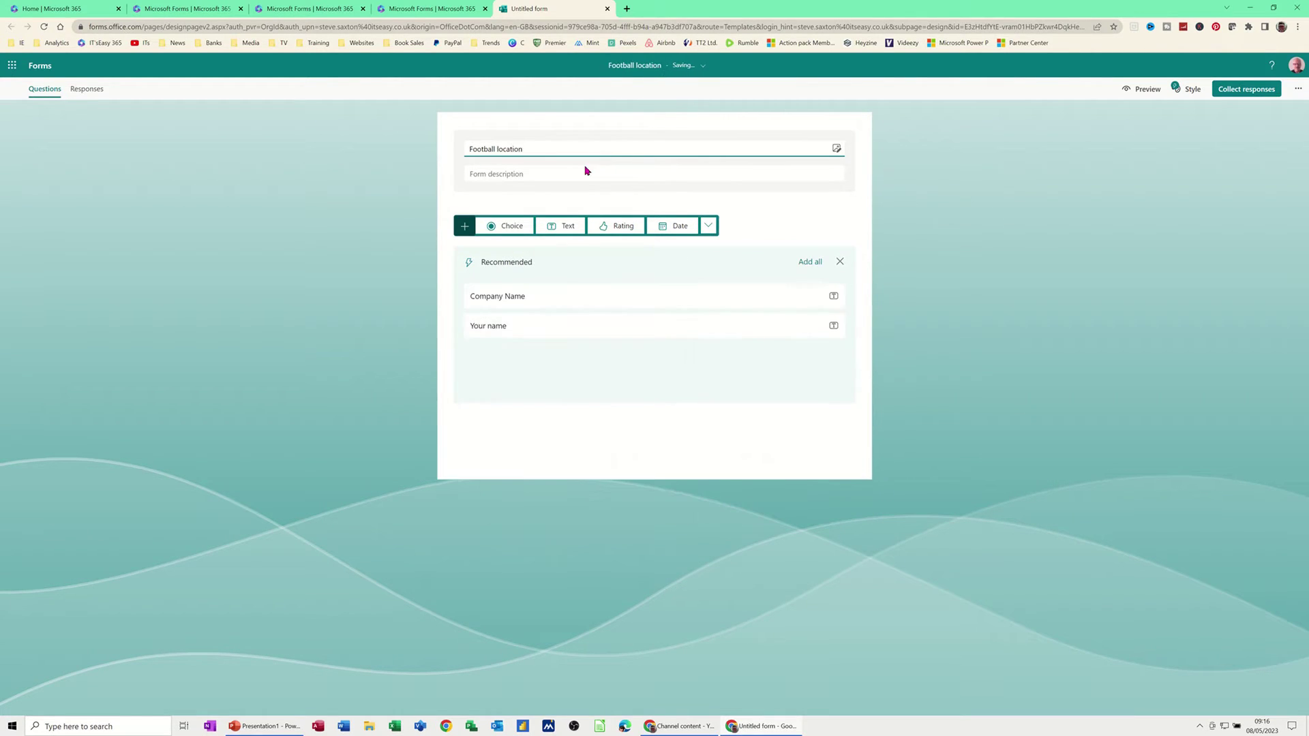
click(502, 175)
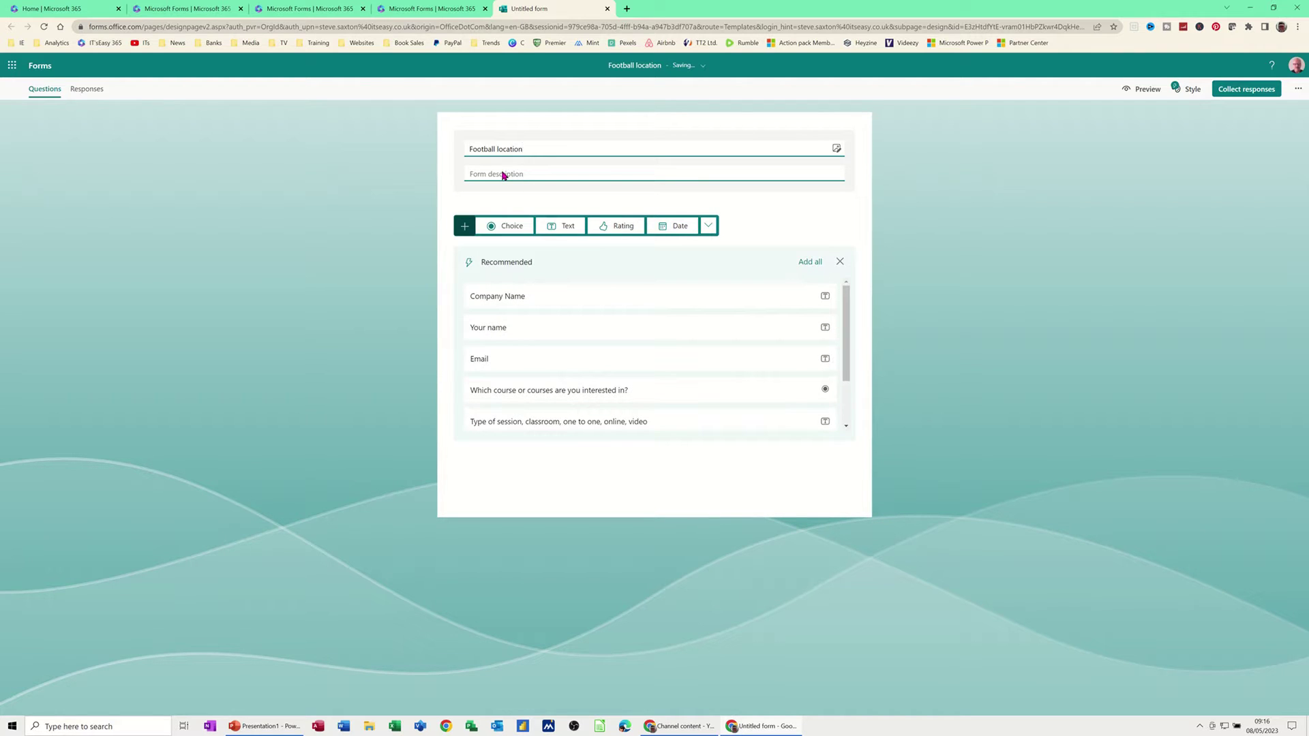
- Replace the form's title with "Football Training" and leave the description empty
click(510, 148)
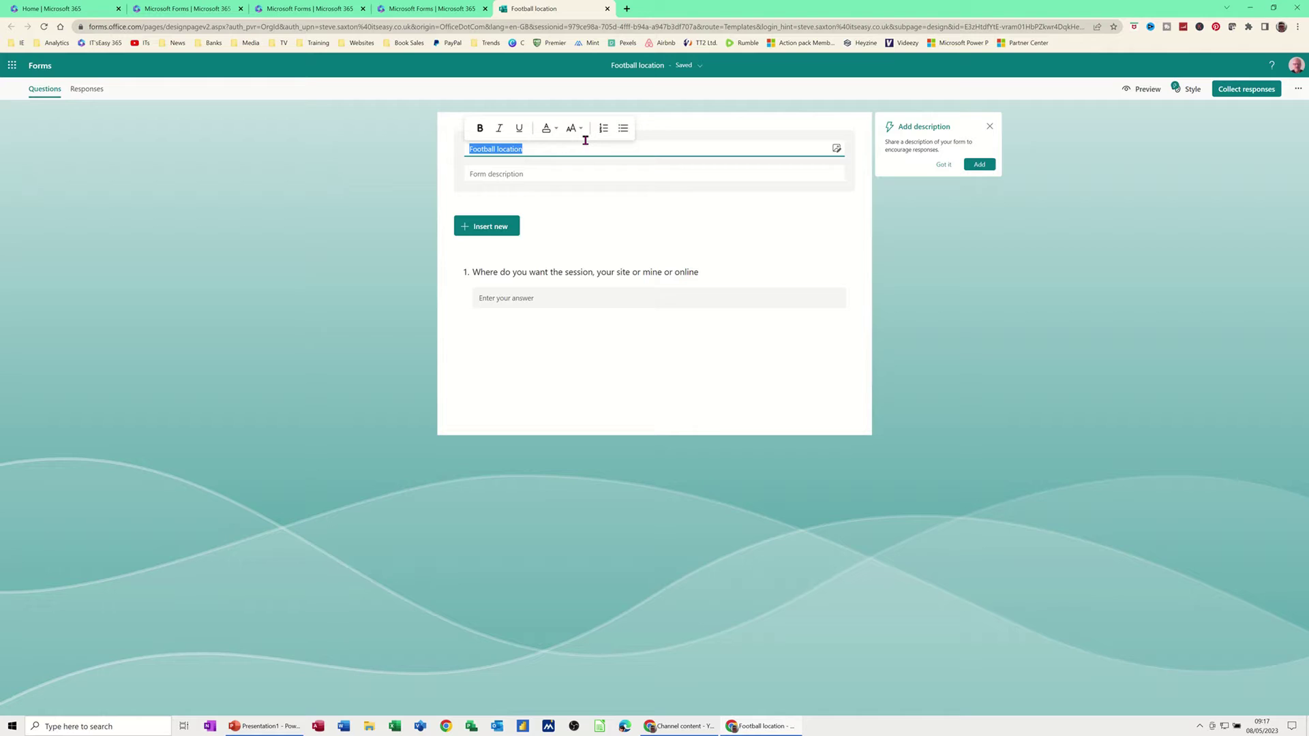
key(BackSpace)
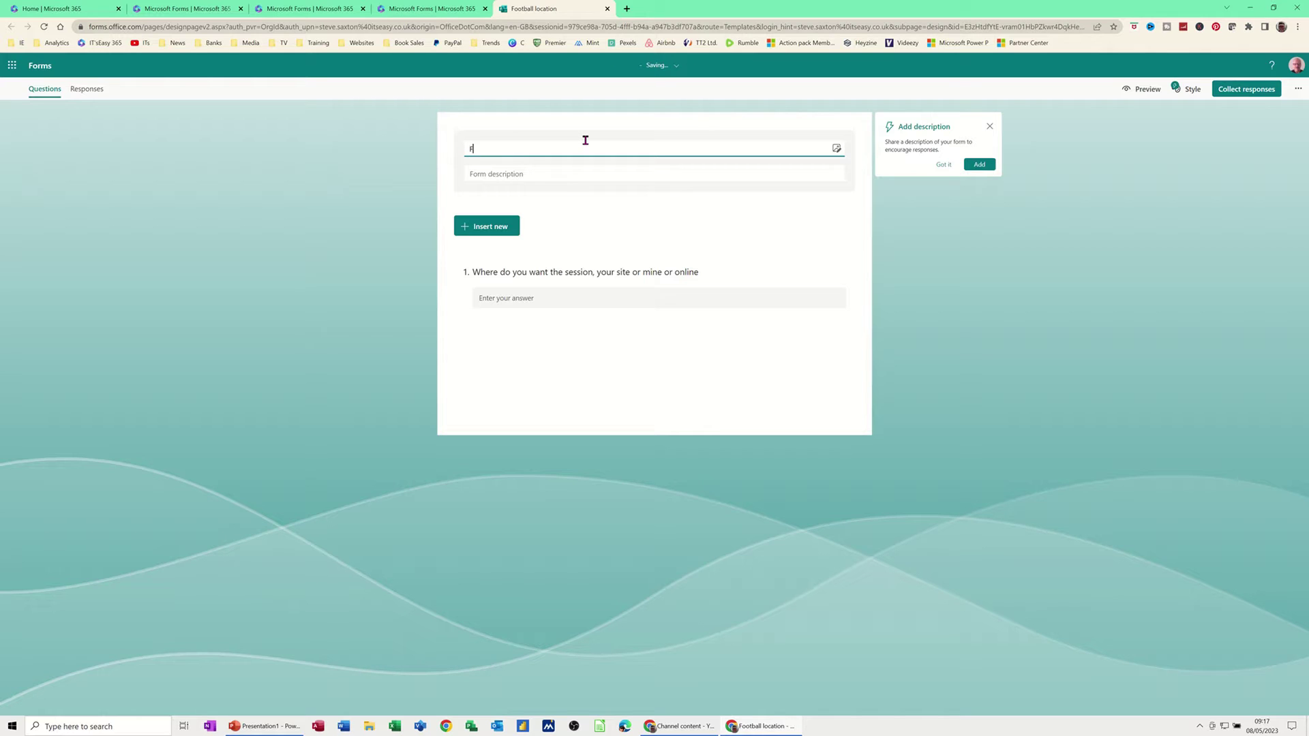
text(Football Training)
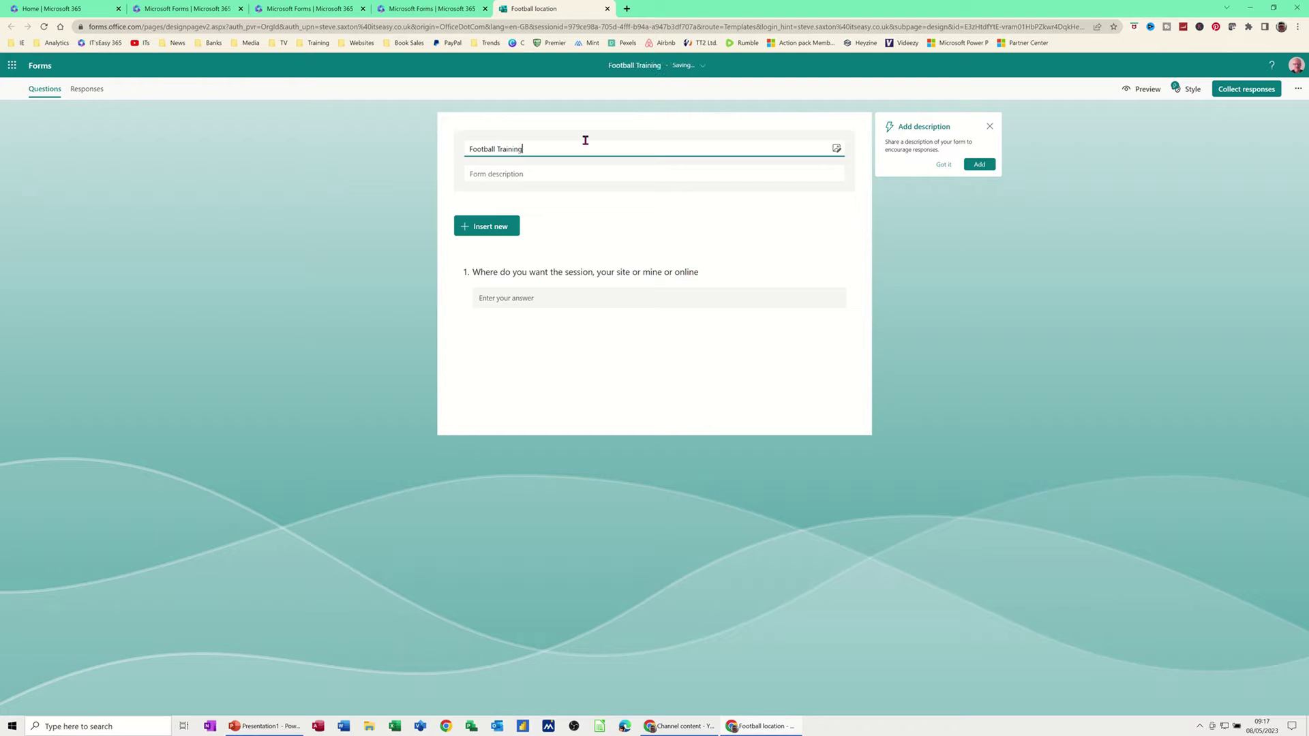
click(508, 176)
- Insert a choice question "Which location" above the existing question, with the options Sunderland, Newcastle and Leeds
click(480, 227)
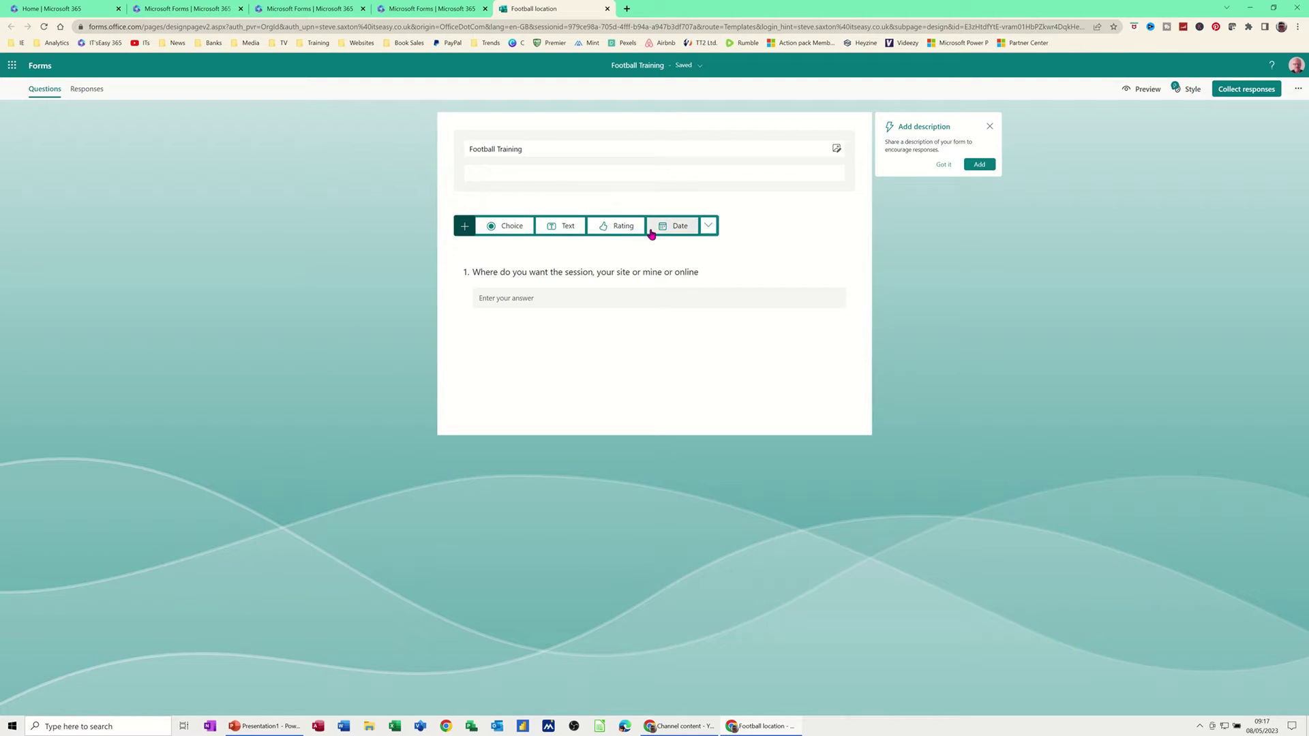
click(511, 227)
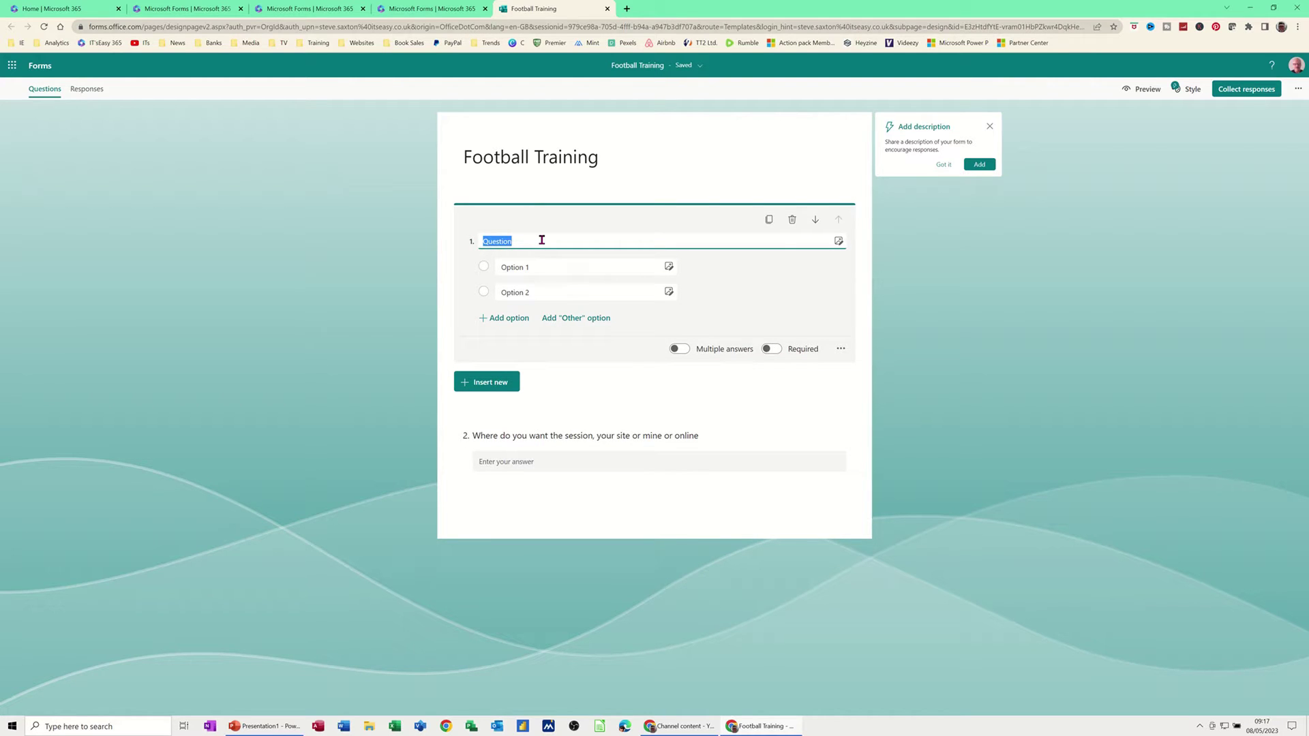
text(Which loca)
click(519, 270)
text(Sunderland)
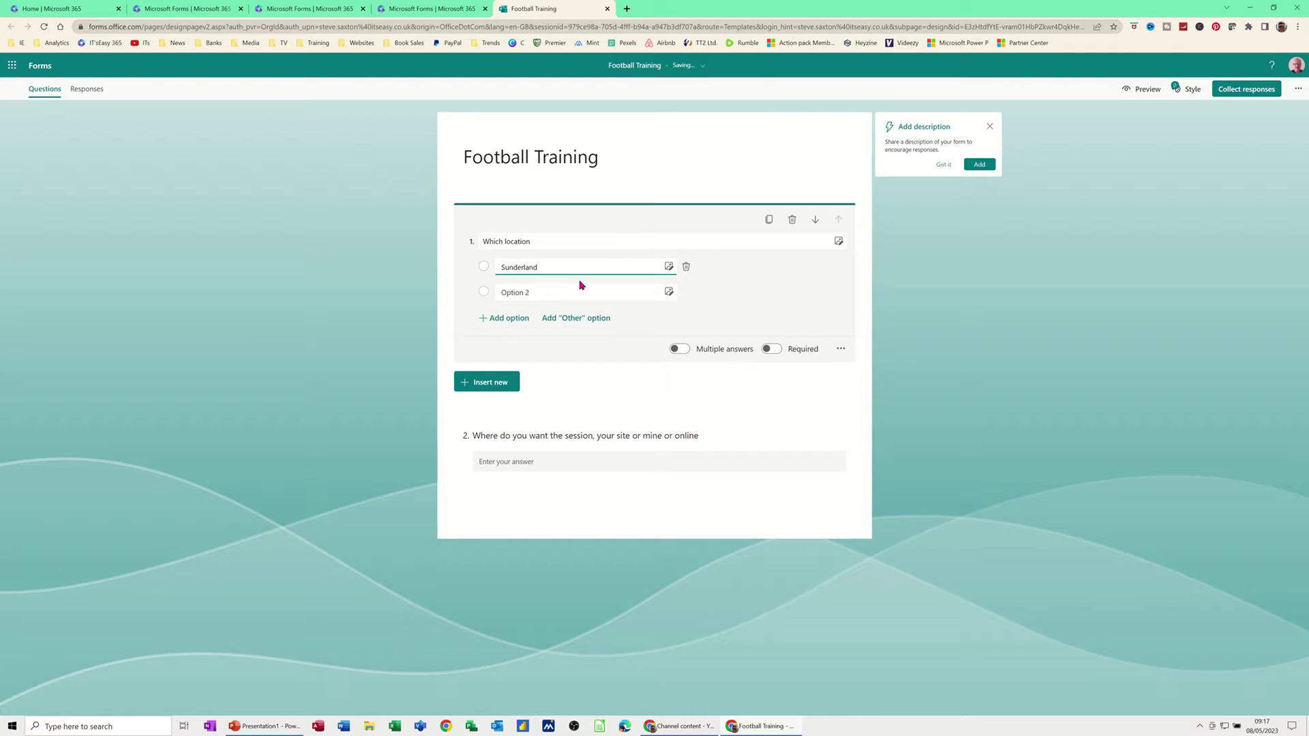
click(565, 292)
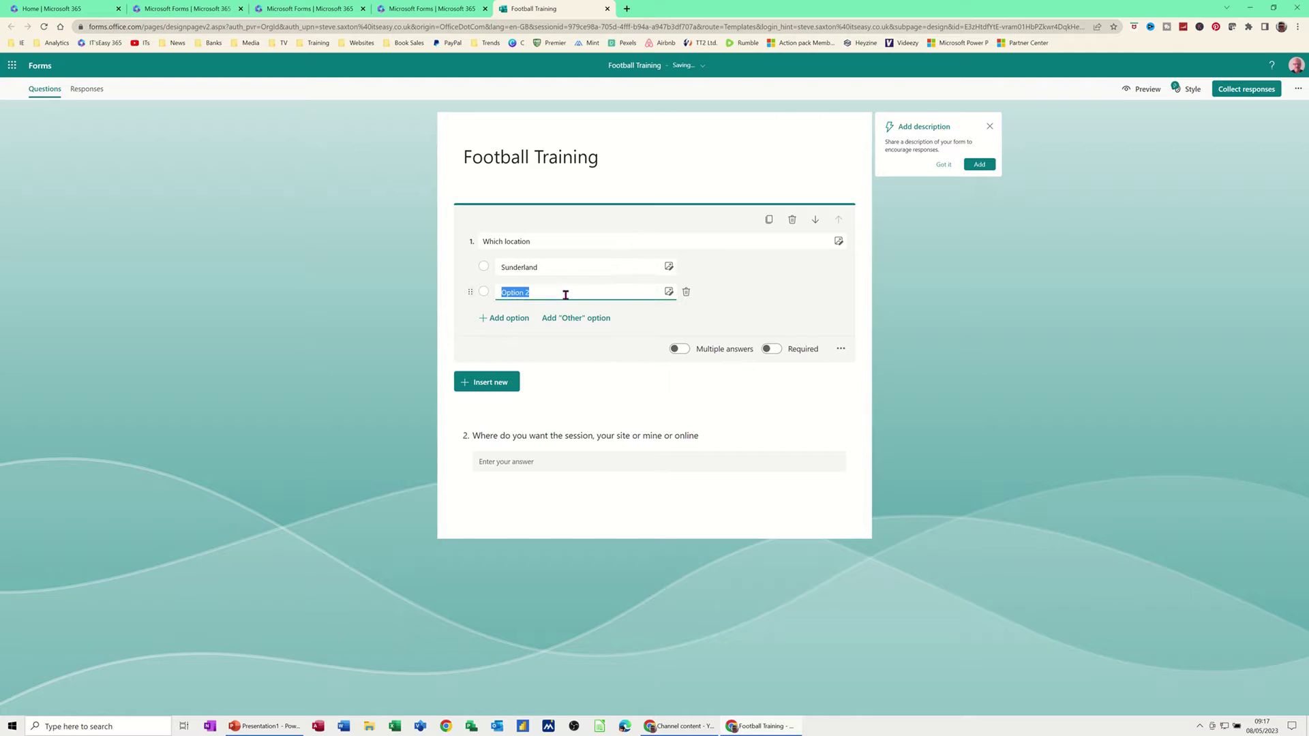
text(N)
click(510, 318)
text(Leeds)
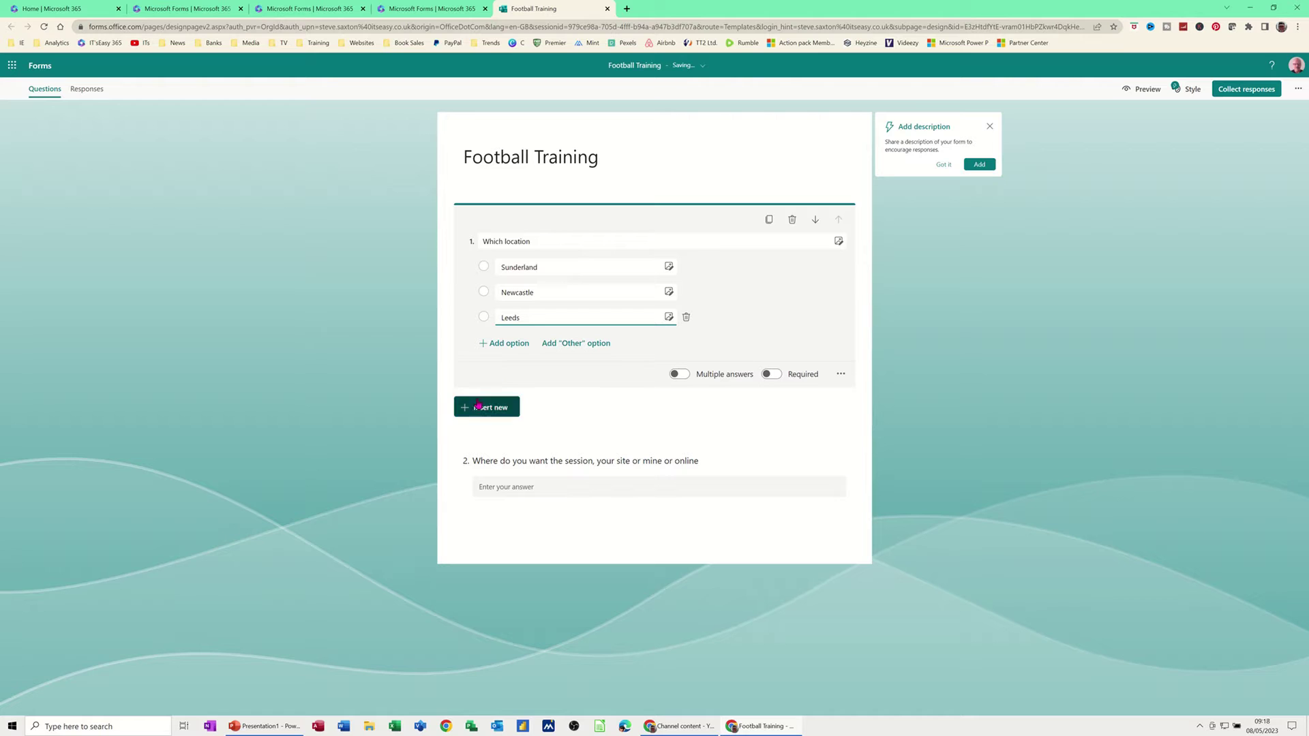
- Insert a text question "Are you willing to Travel" below the location question
click(481, 408)
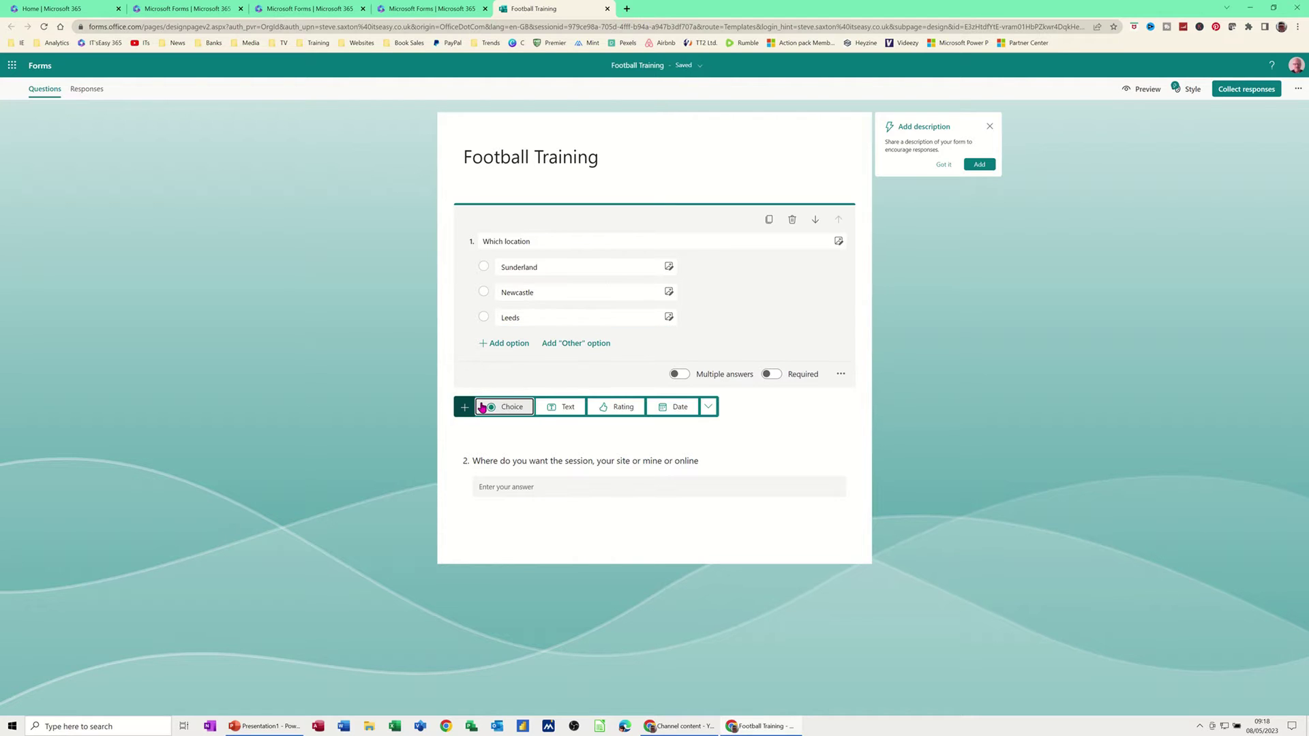
click(557, 408)
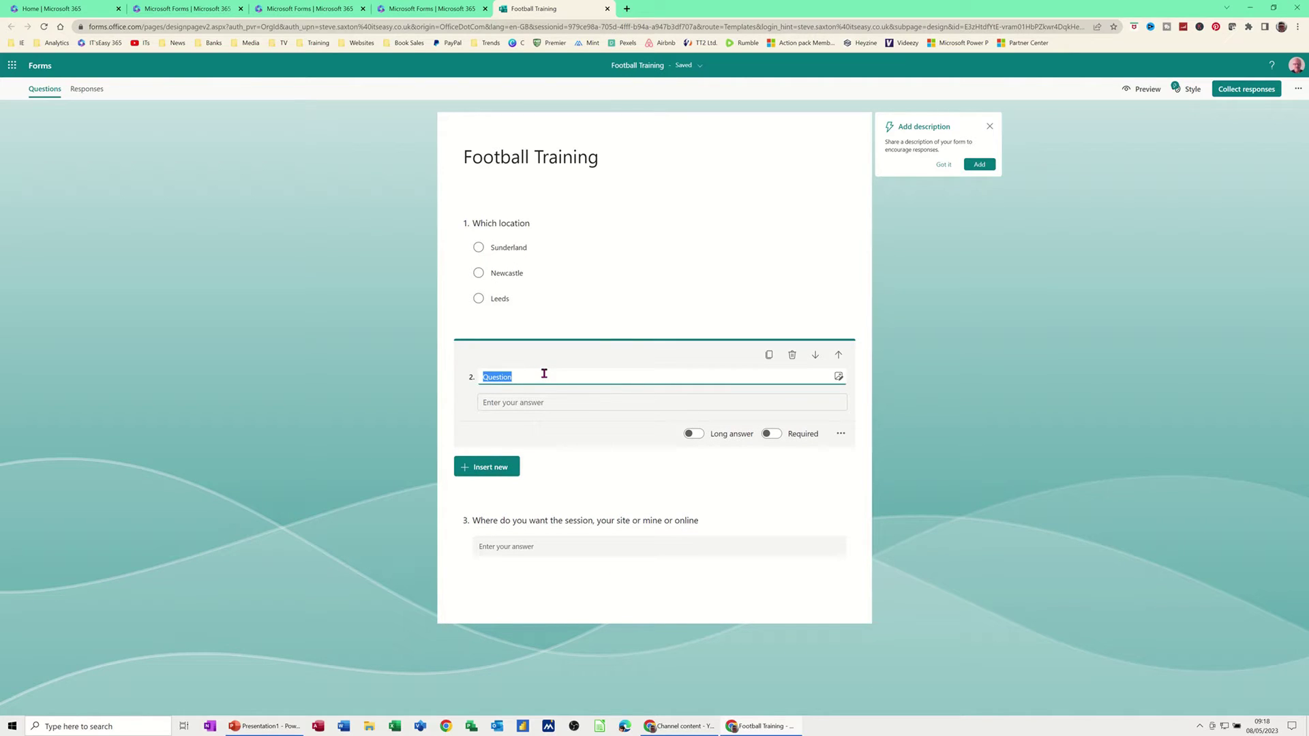
text(Travel)
click(481, 369)
text(Are you willing to)
- Insert a date question "What is the best date" below the travel question and make it required
click(501, 470)
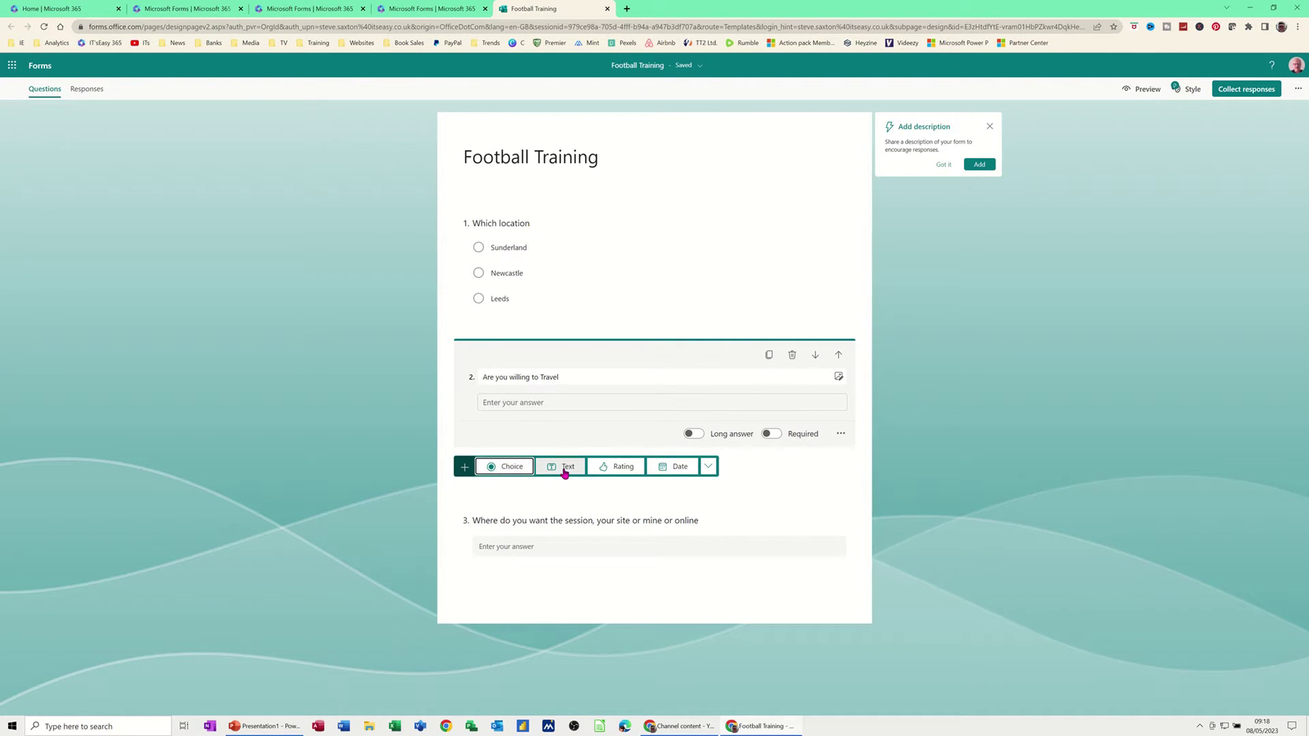
click(676, 469)
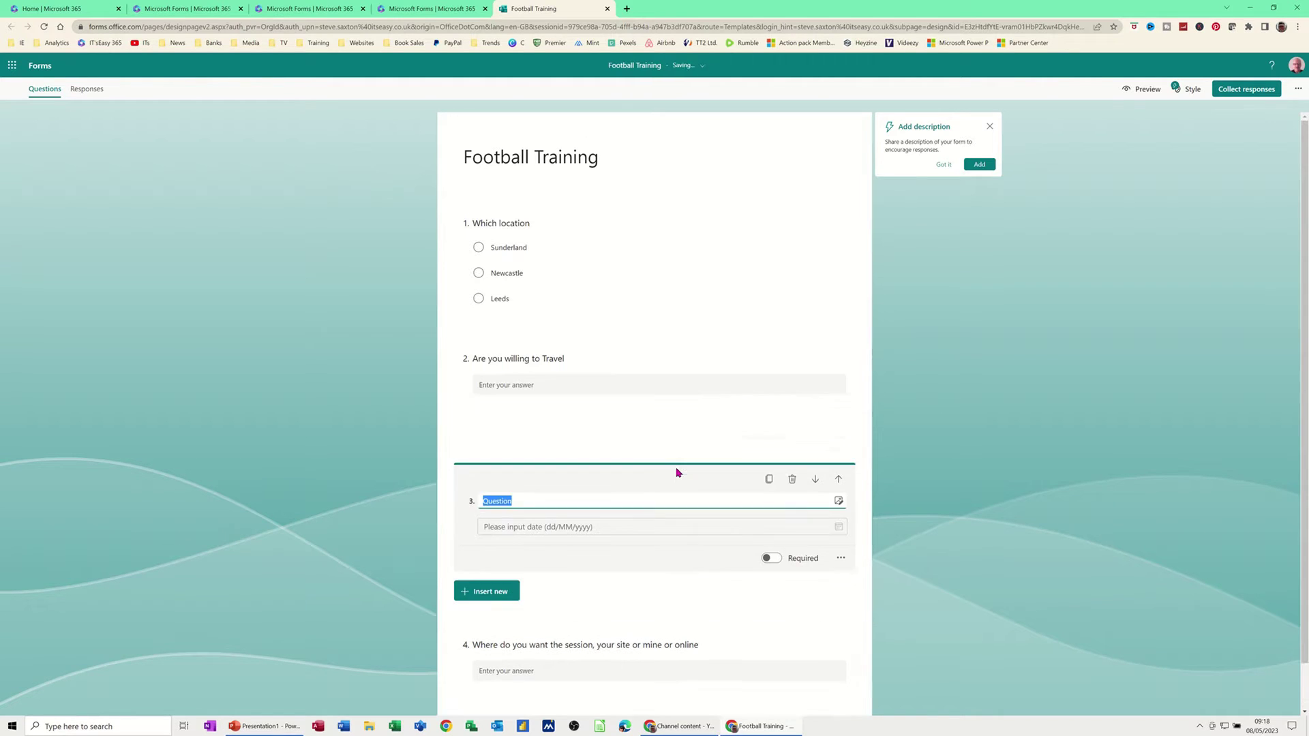
text(What is the best date)
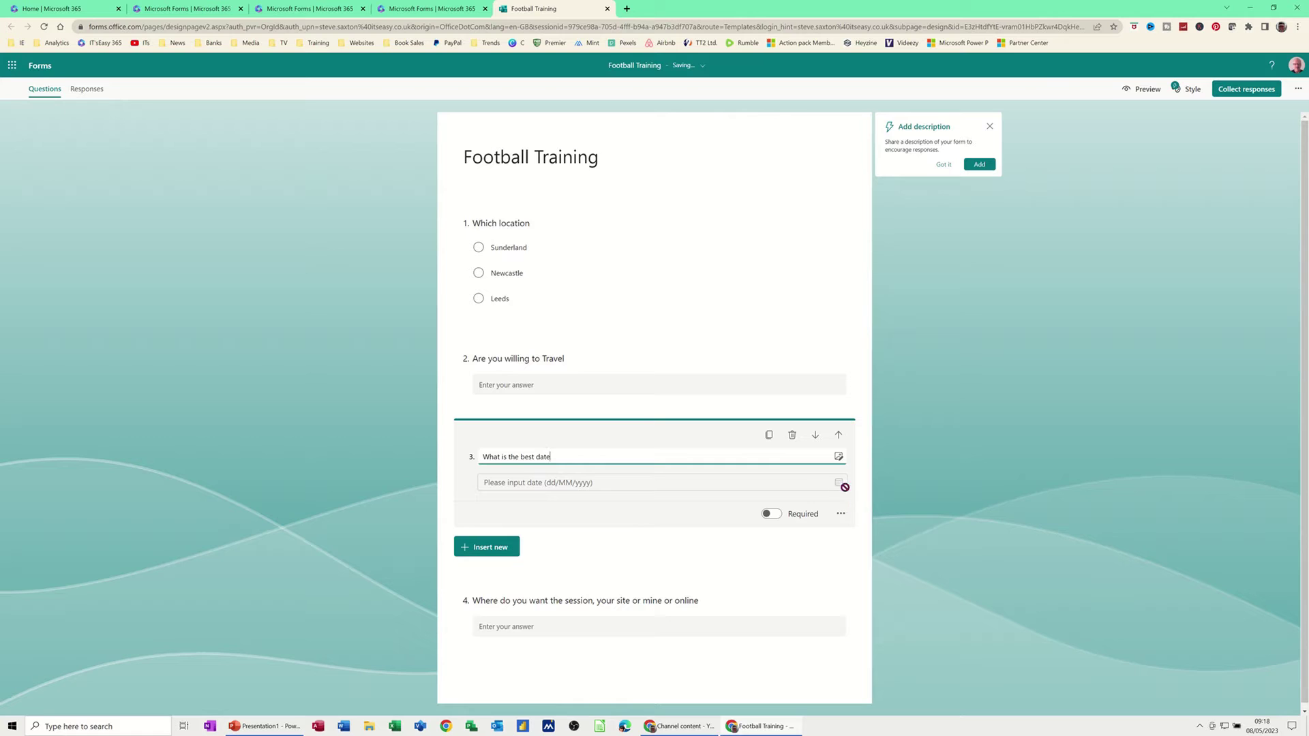
click(778, 484)
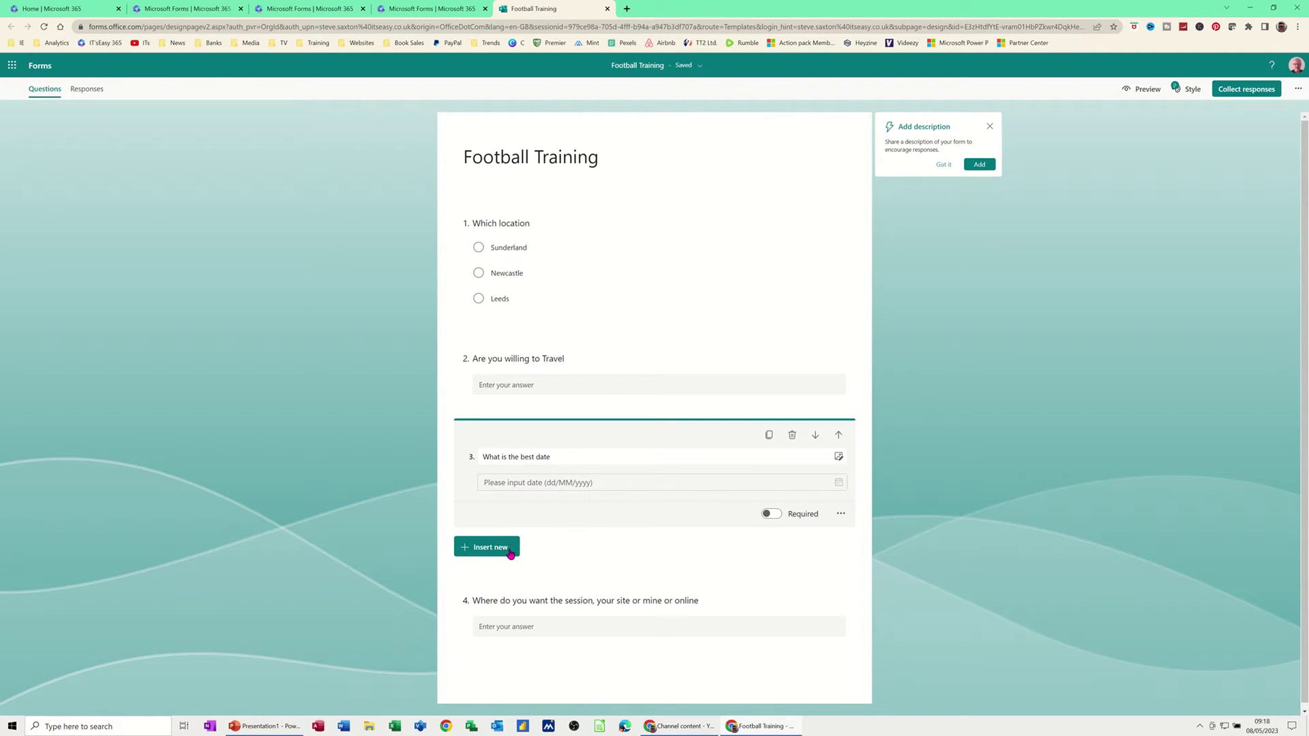
click(769, 515)
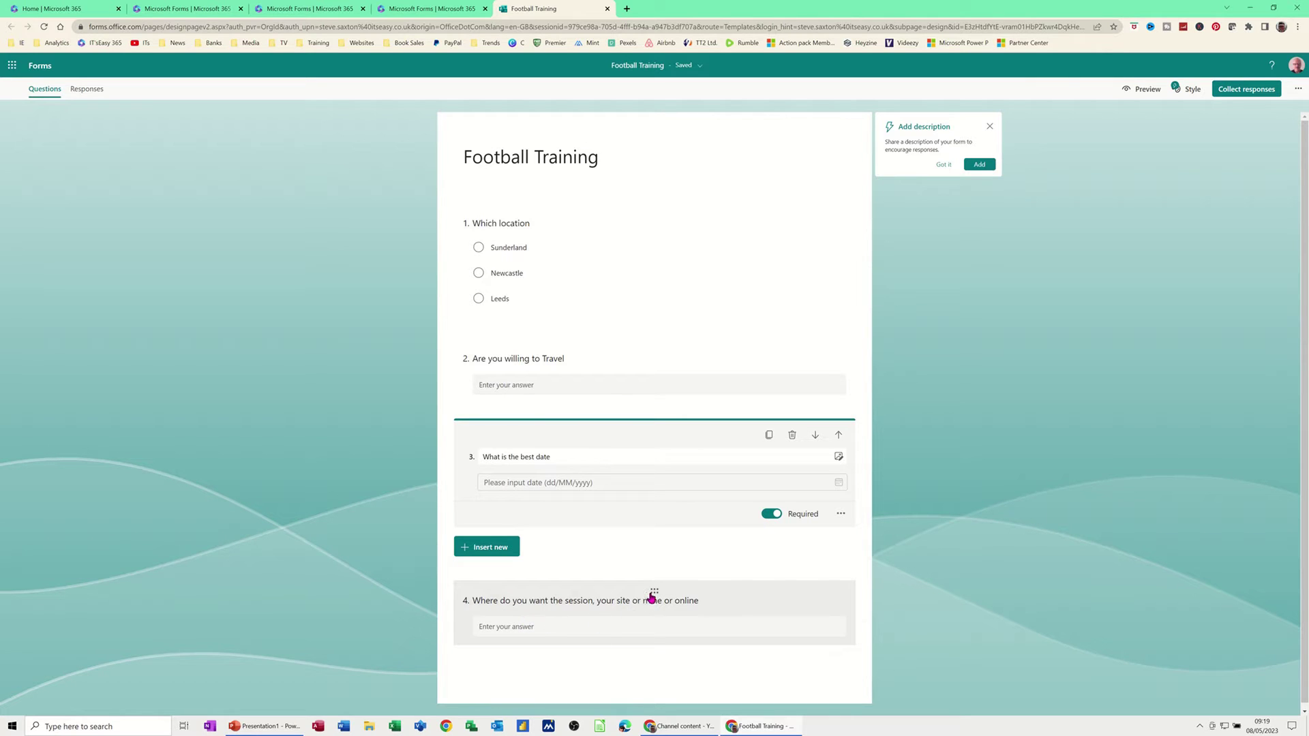
- Move the question about where to hold the session to the first place in the form
drag(656, 592, 652, 456)
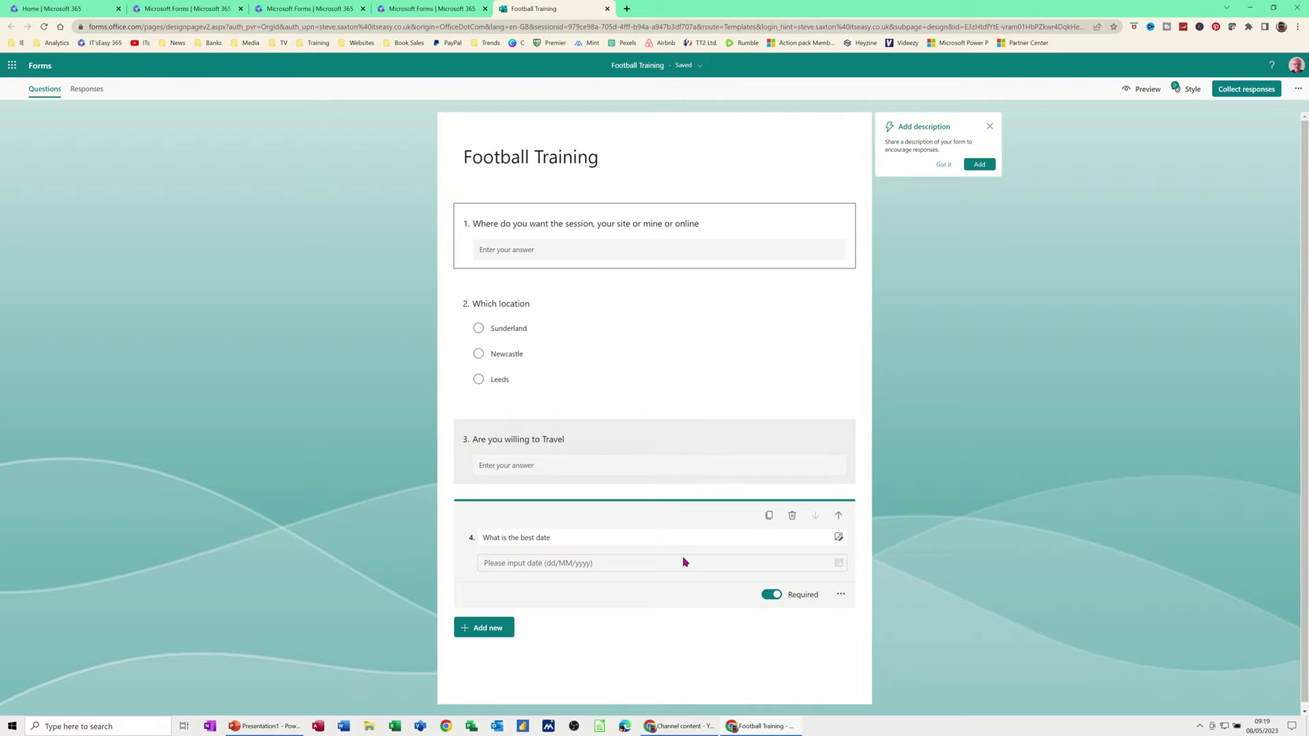
click(842, 596)
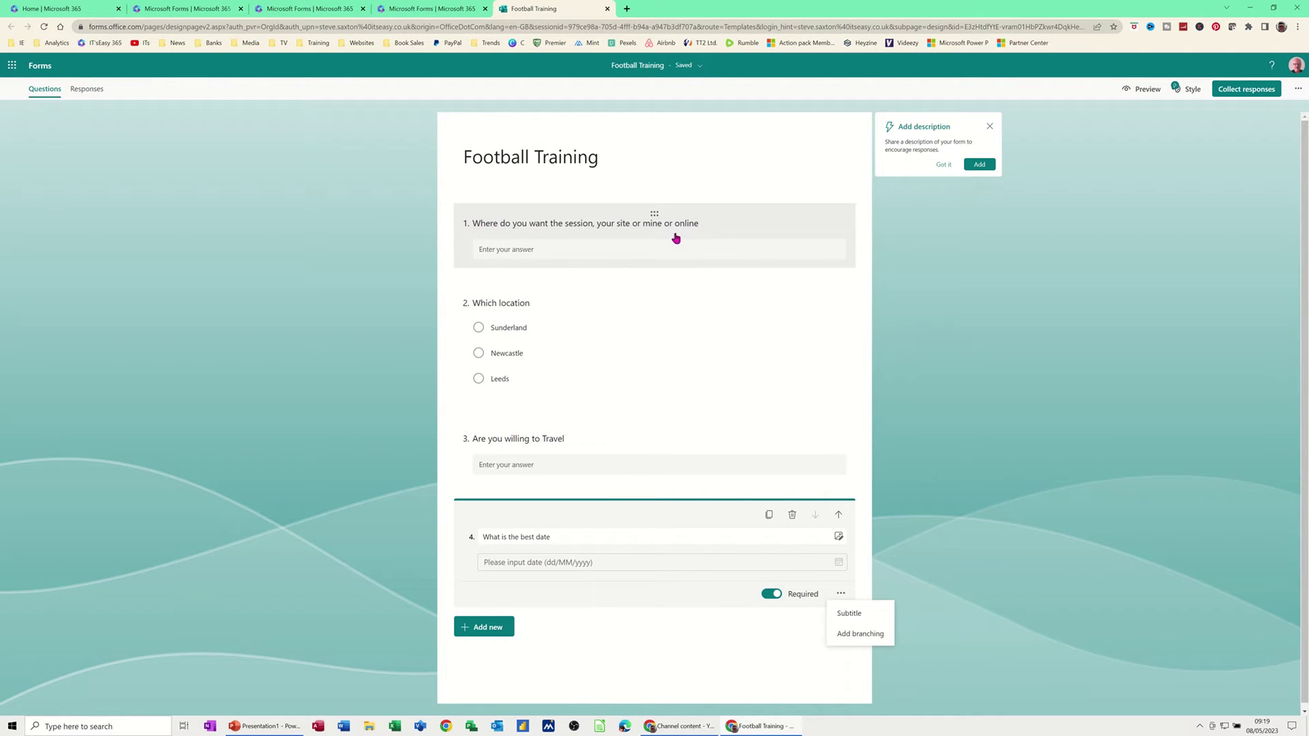
click(866, 211)
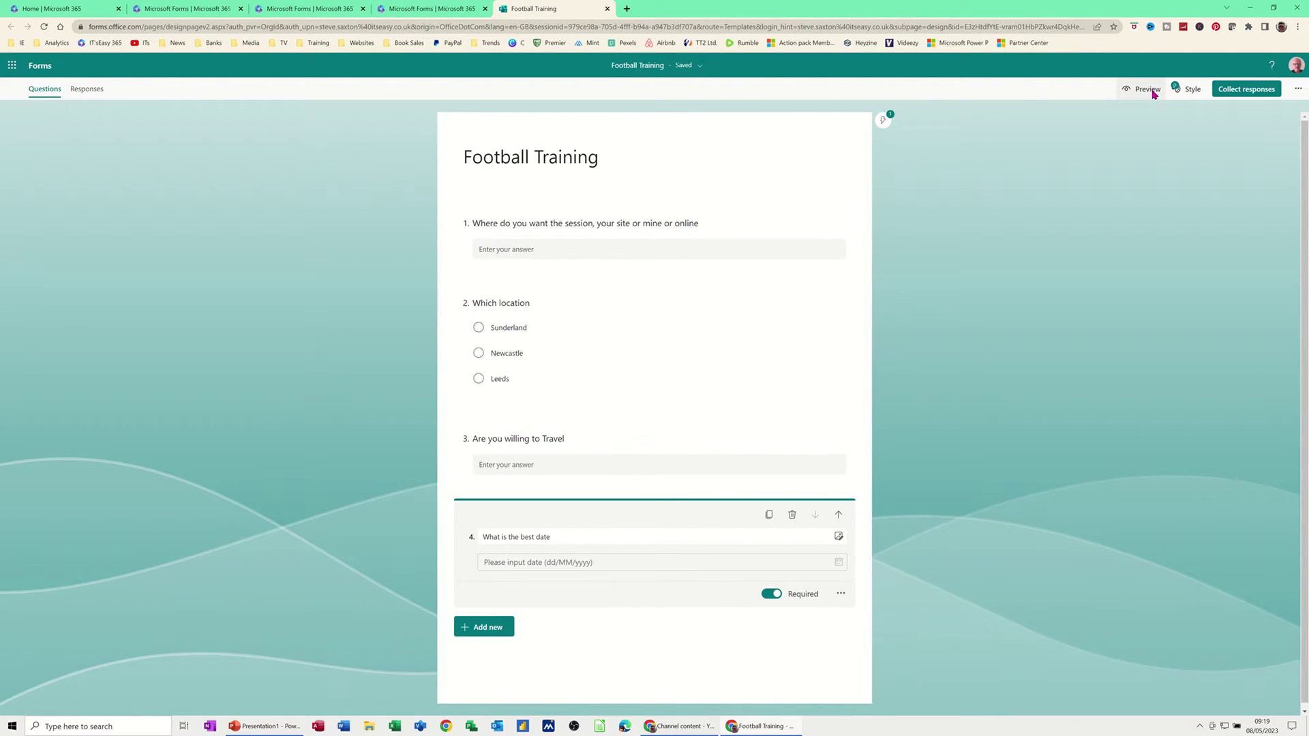
- Preview the form and submit a test response with Online, Sunderland, Yes and the date 09/05/2023
click(1146, 89)
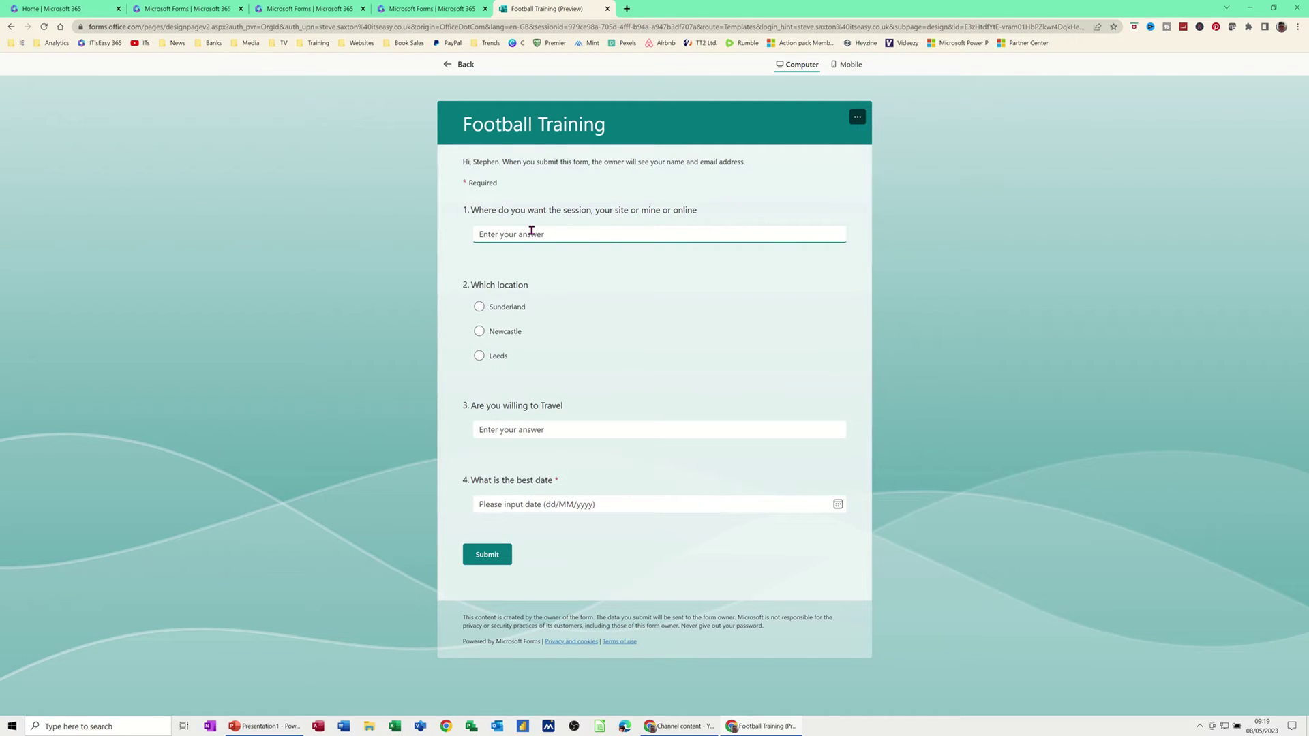
text(Online)
click(479, 309)
click(506, 425)
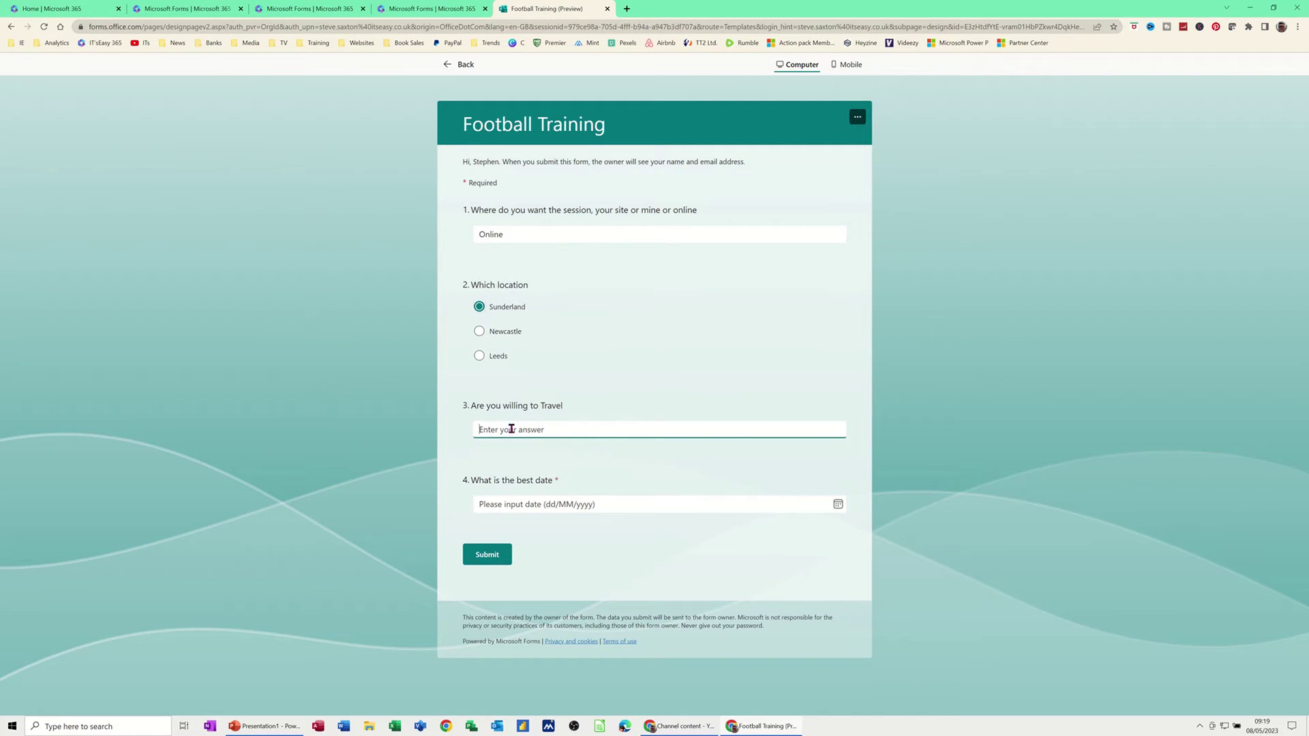
text(Yes)
click(529, 505)
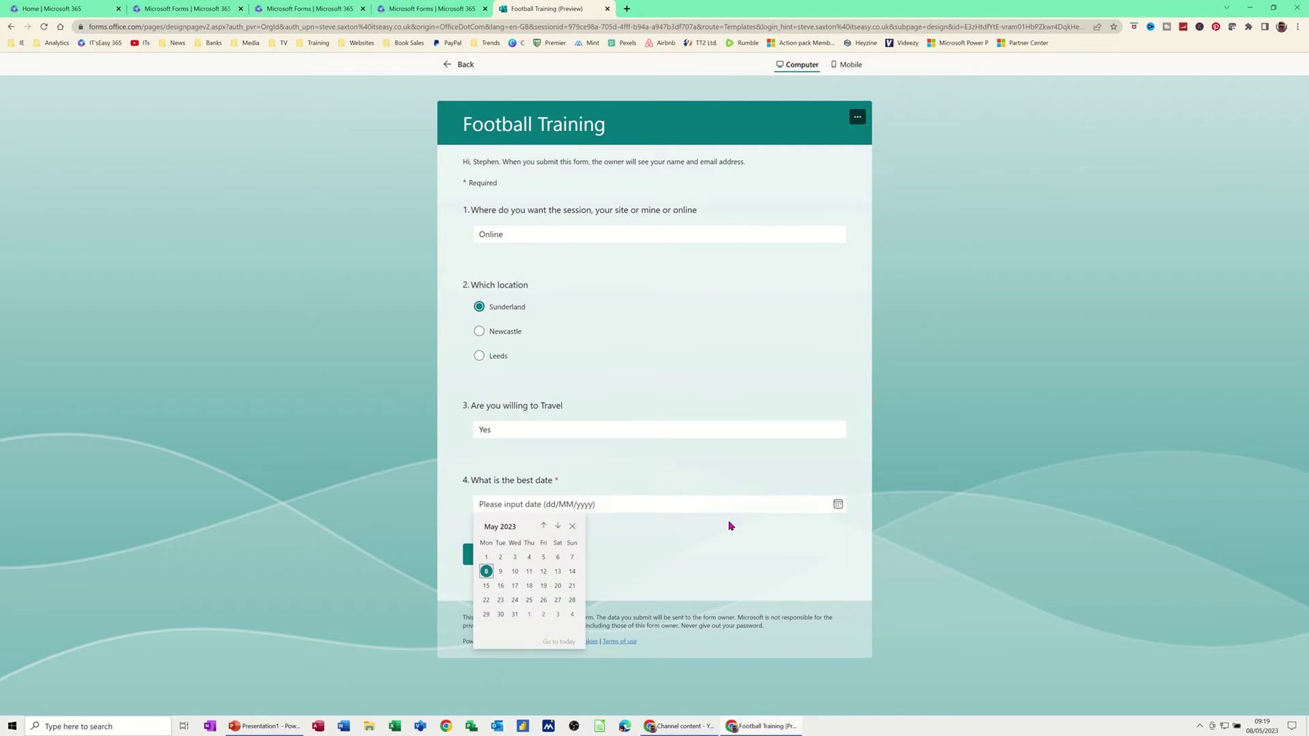
click(500, 571)
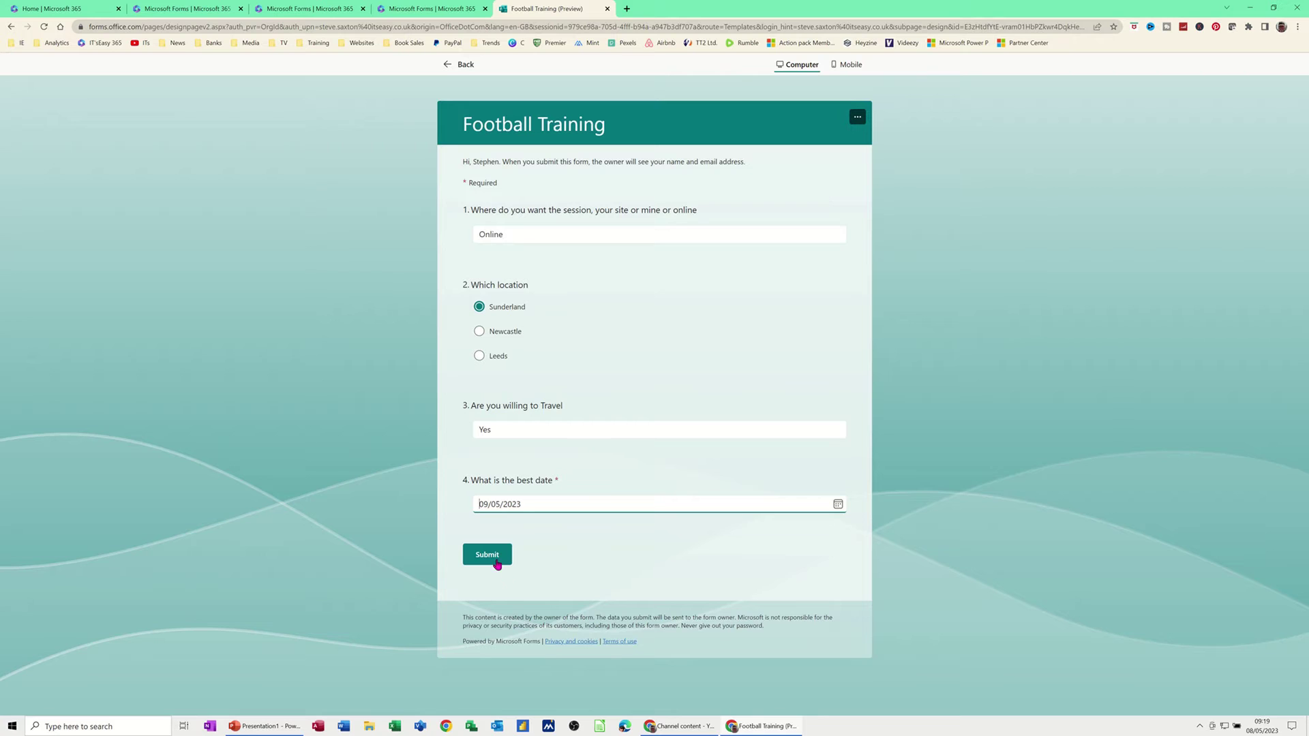
click(493, 557)
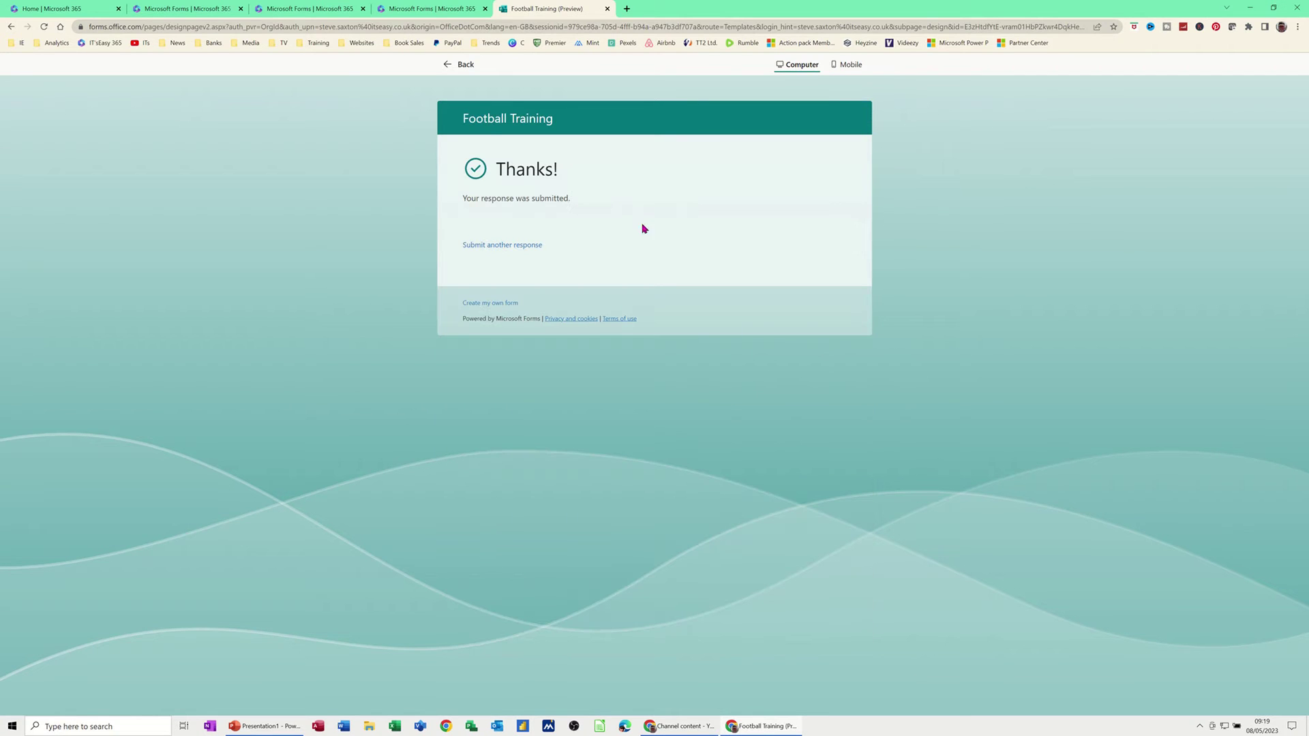
- Leave the preview to check the form's response summary, and return to the Forms start page
click(457, 68)
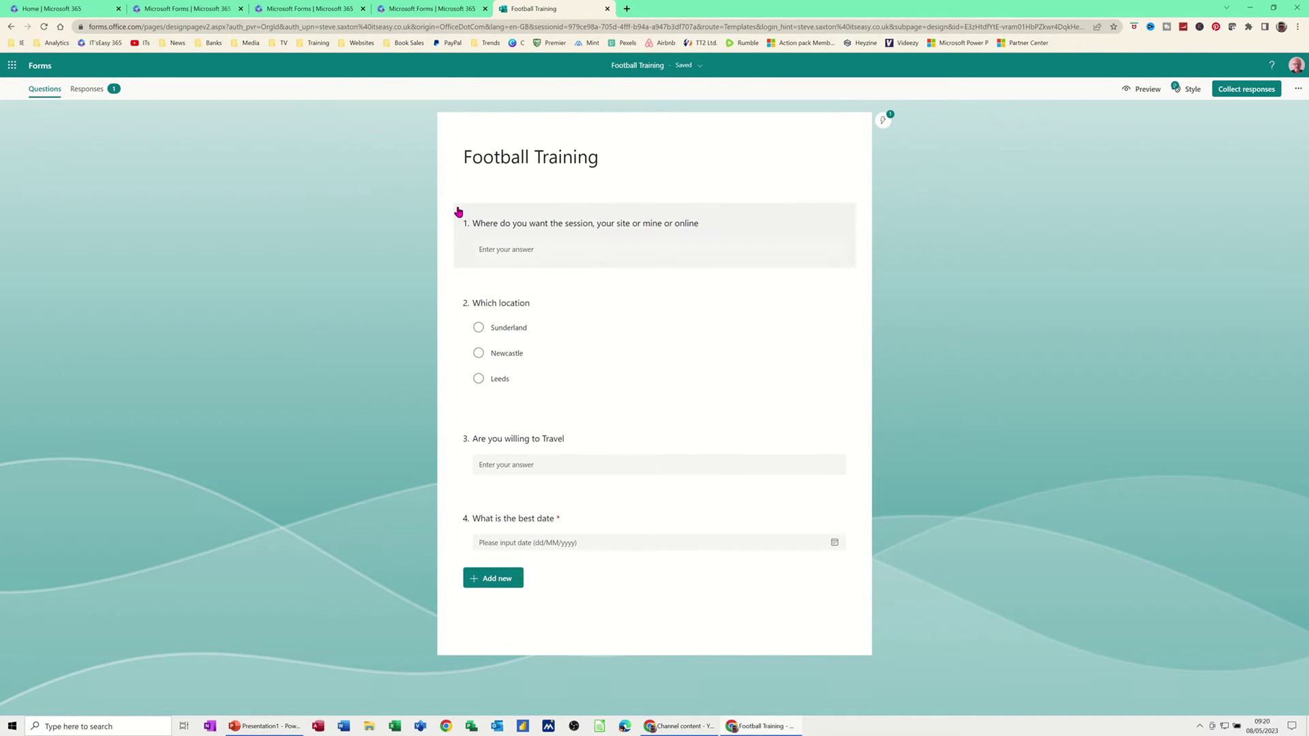
click(84, 96)
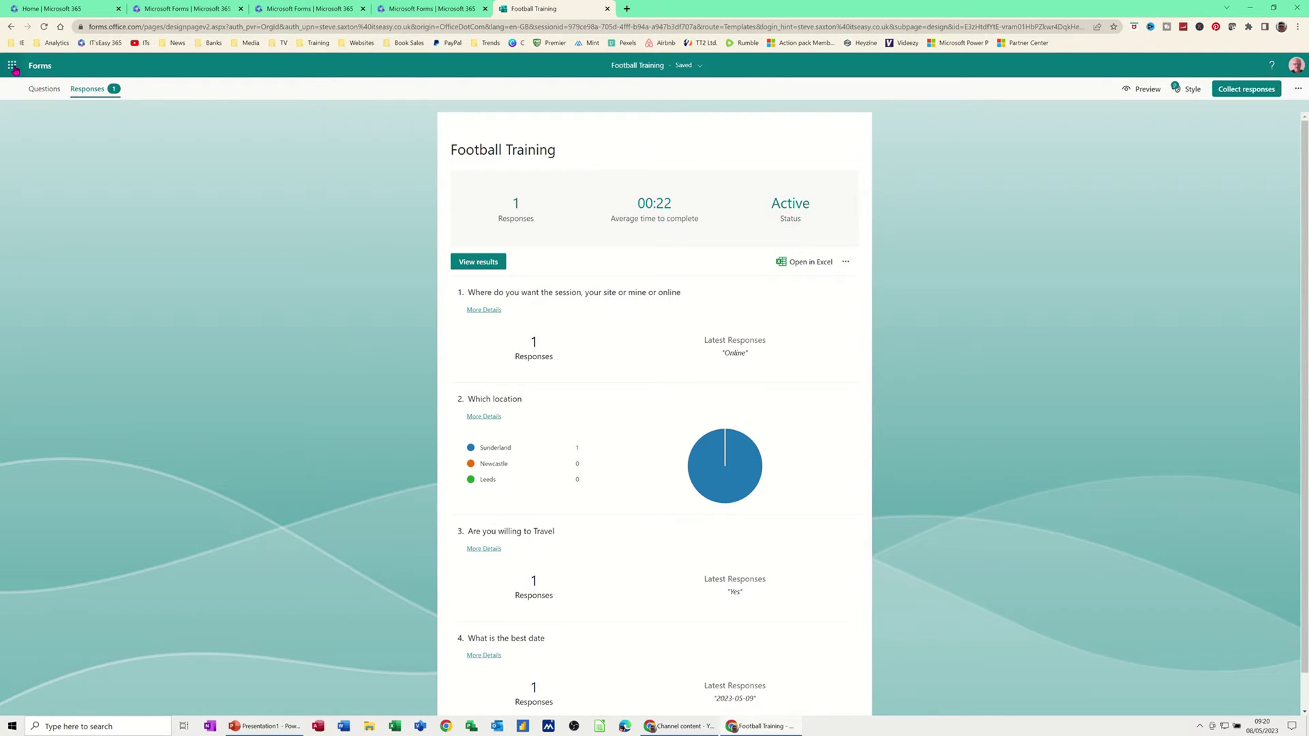
click(40, 65)
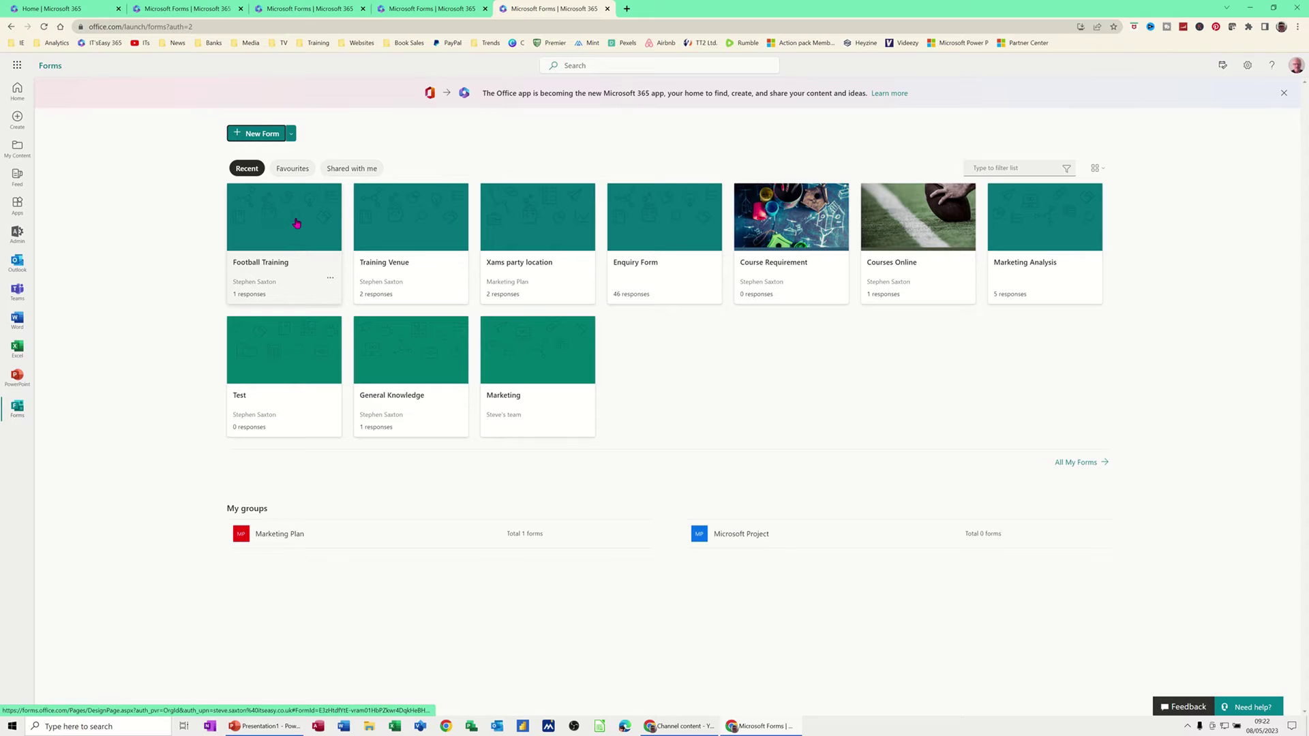
- Open the Football Training form, add the suggested description below its title and check the result in the preview
click(269, 224)
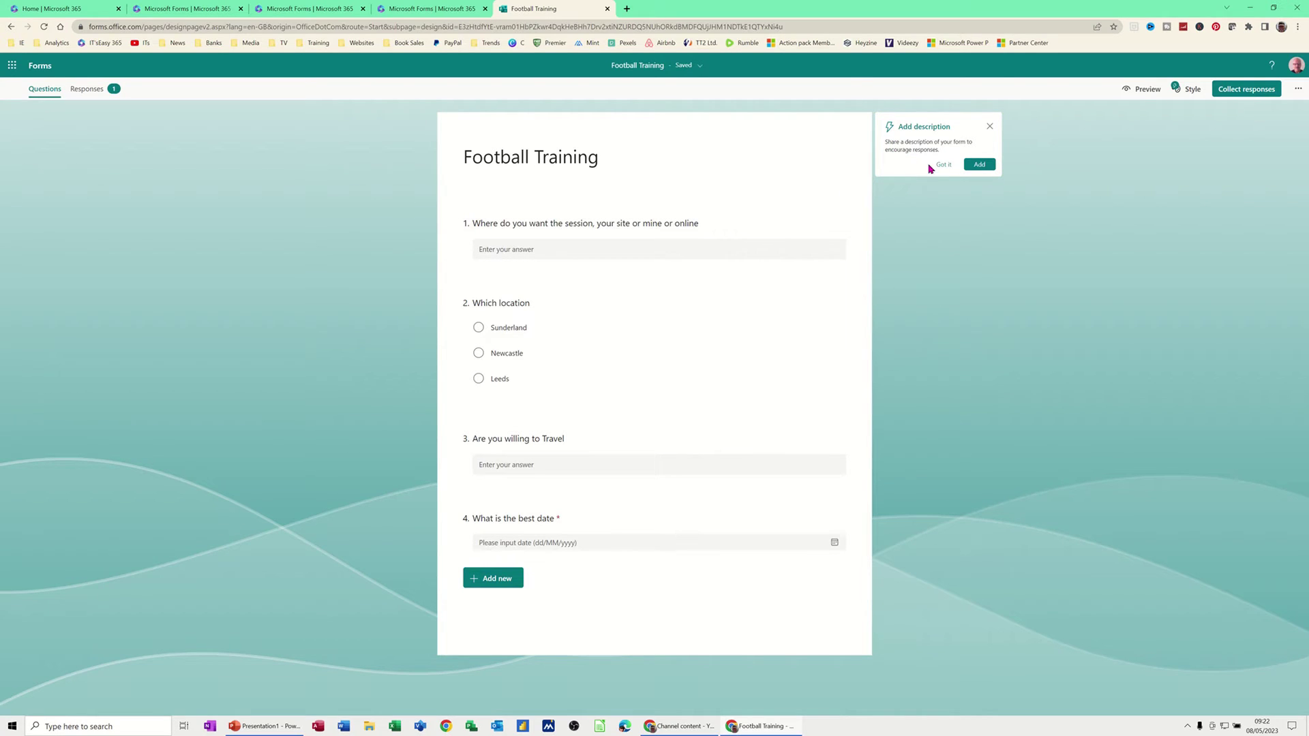
click(977, 165)
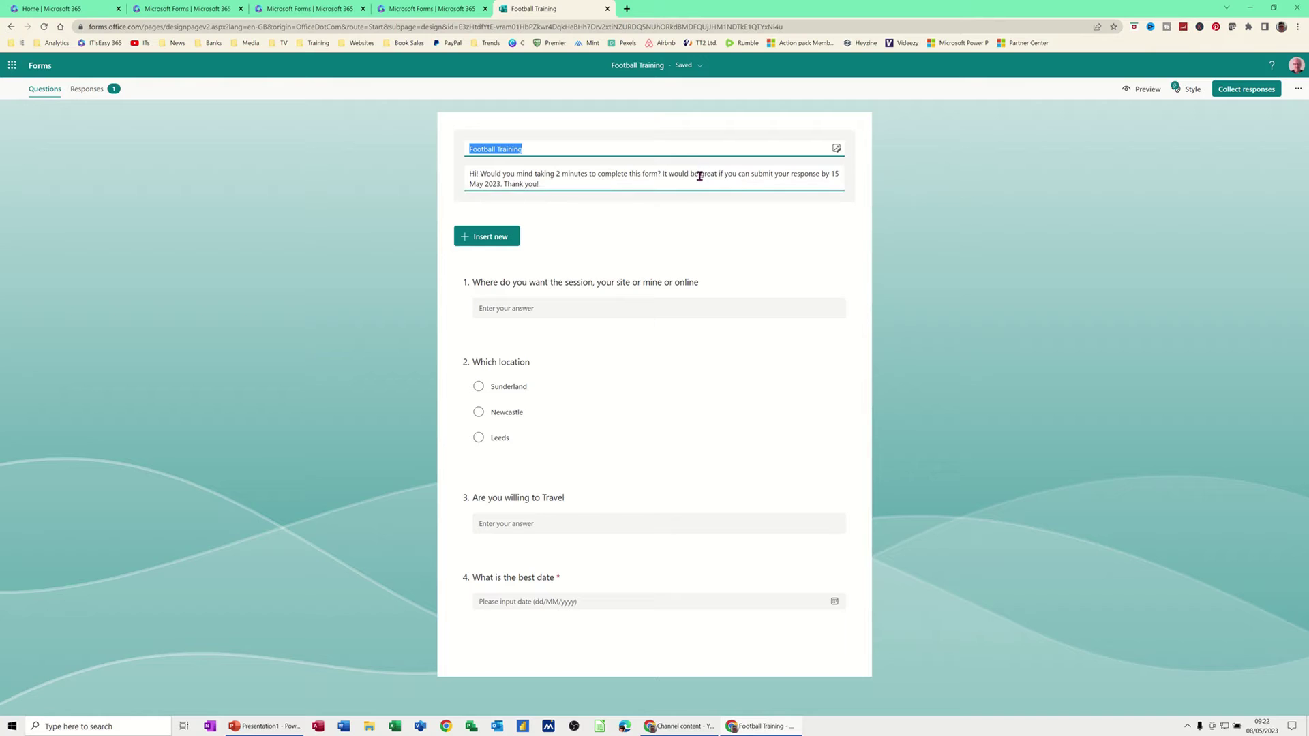
click(1137, 91)
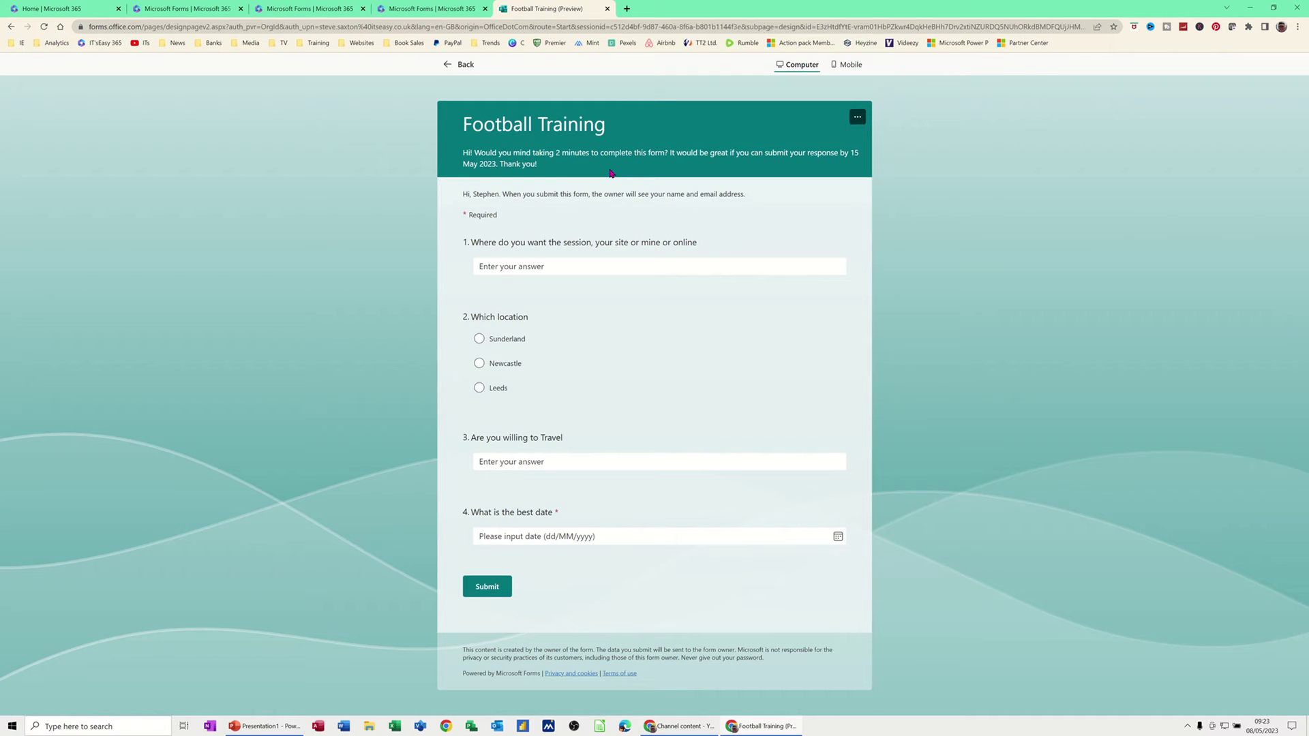
click(464, 66)
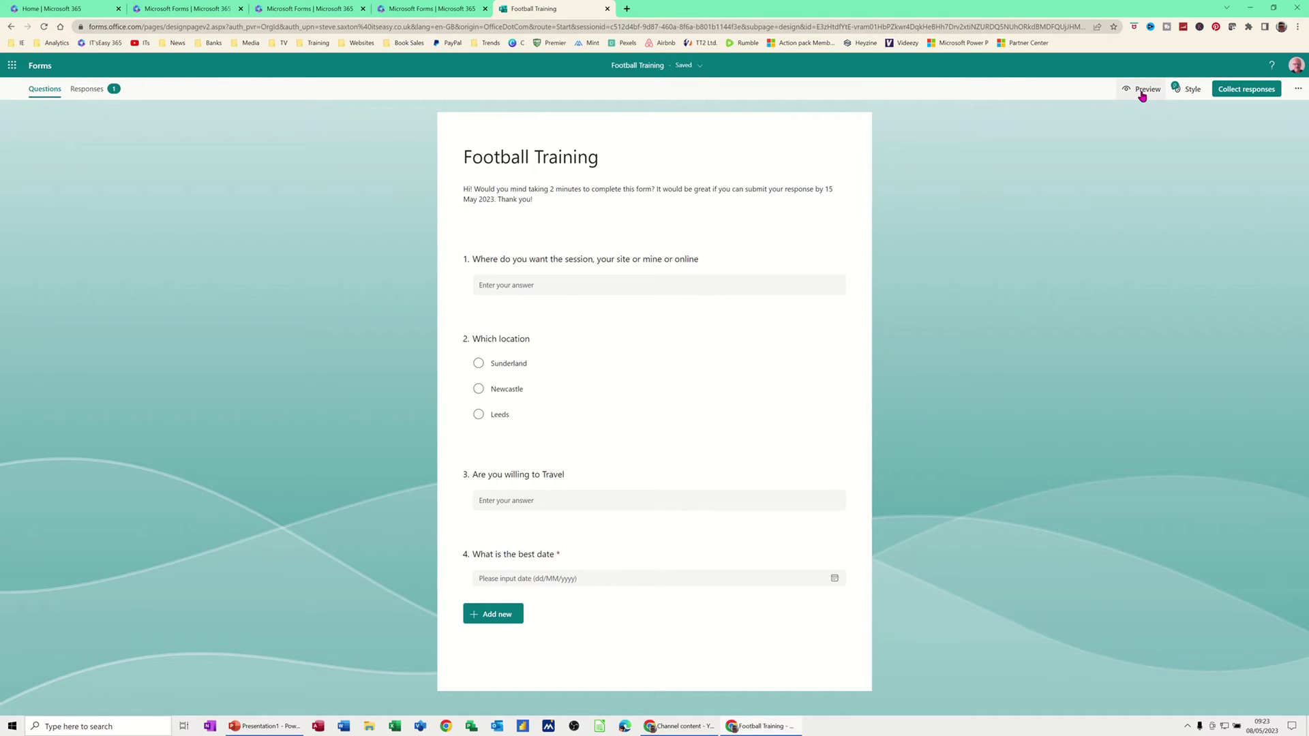
- Apply the suggested snowboarding style with the sunset mountain picture to the form
click(1191, 91)
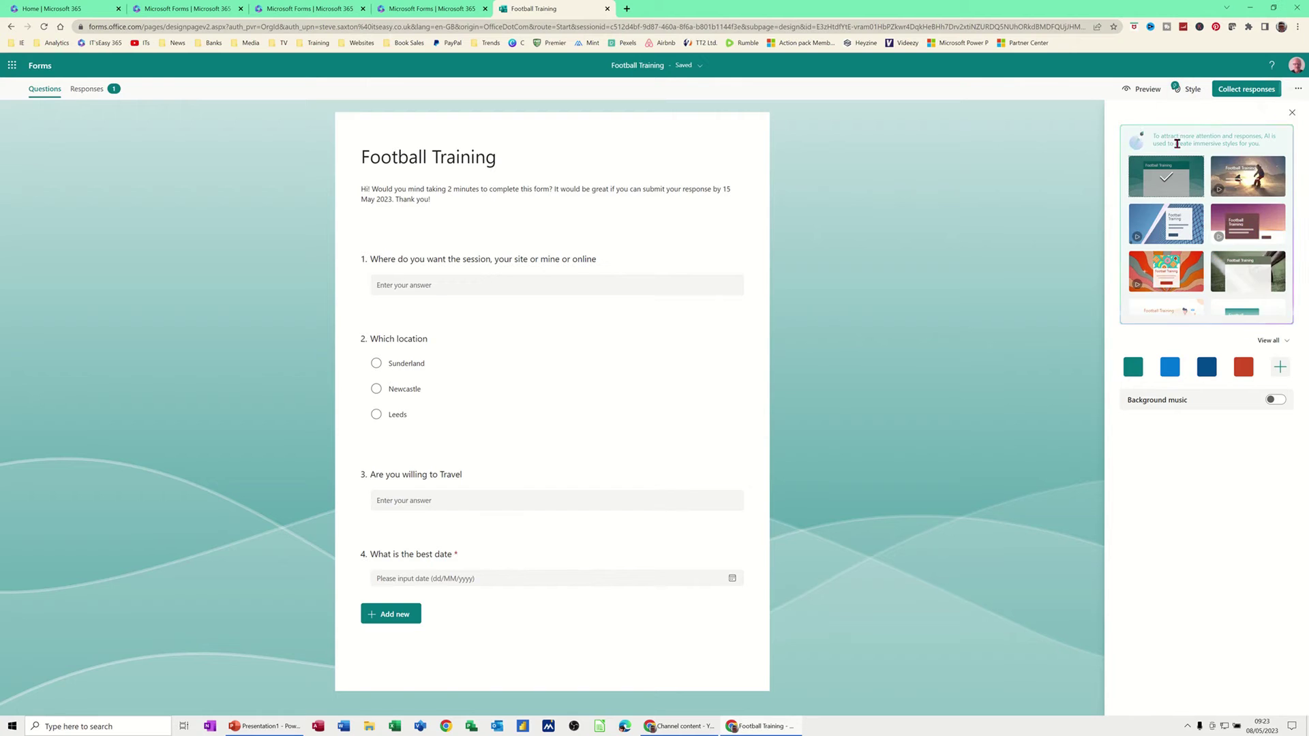
click(1247, 180)
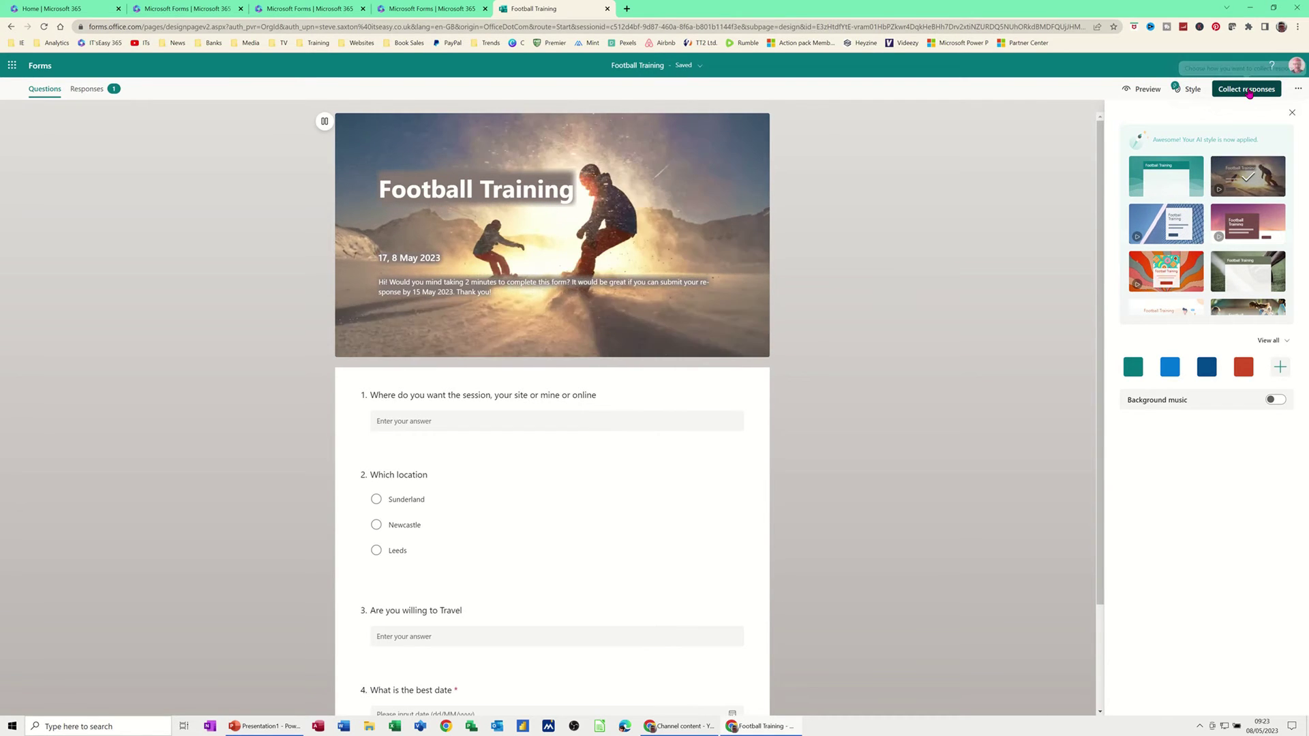
- In the response collection options, shorten the form's link and set the invitation to go through Teams as well as Outlook
click(1251, 93)
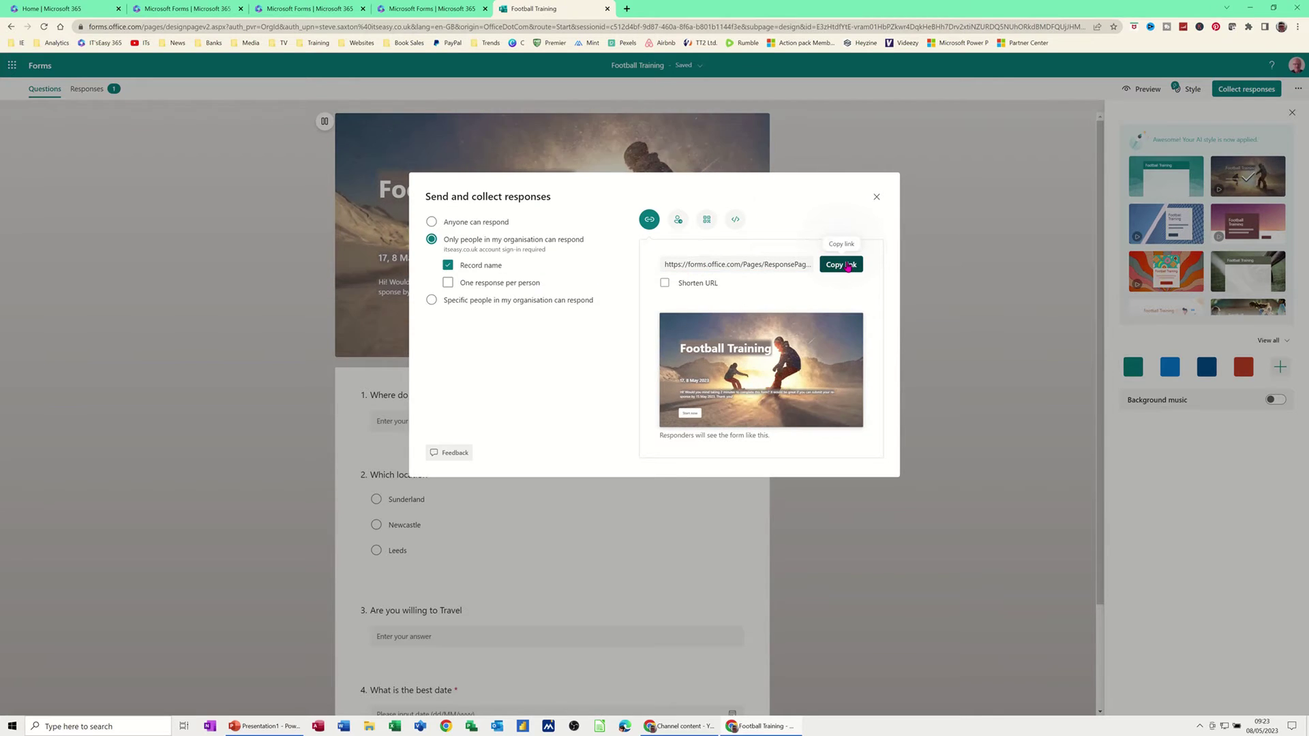
click(664, 283)
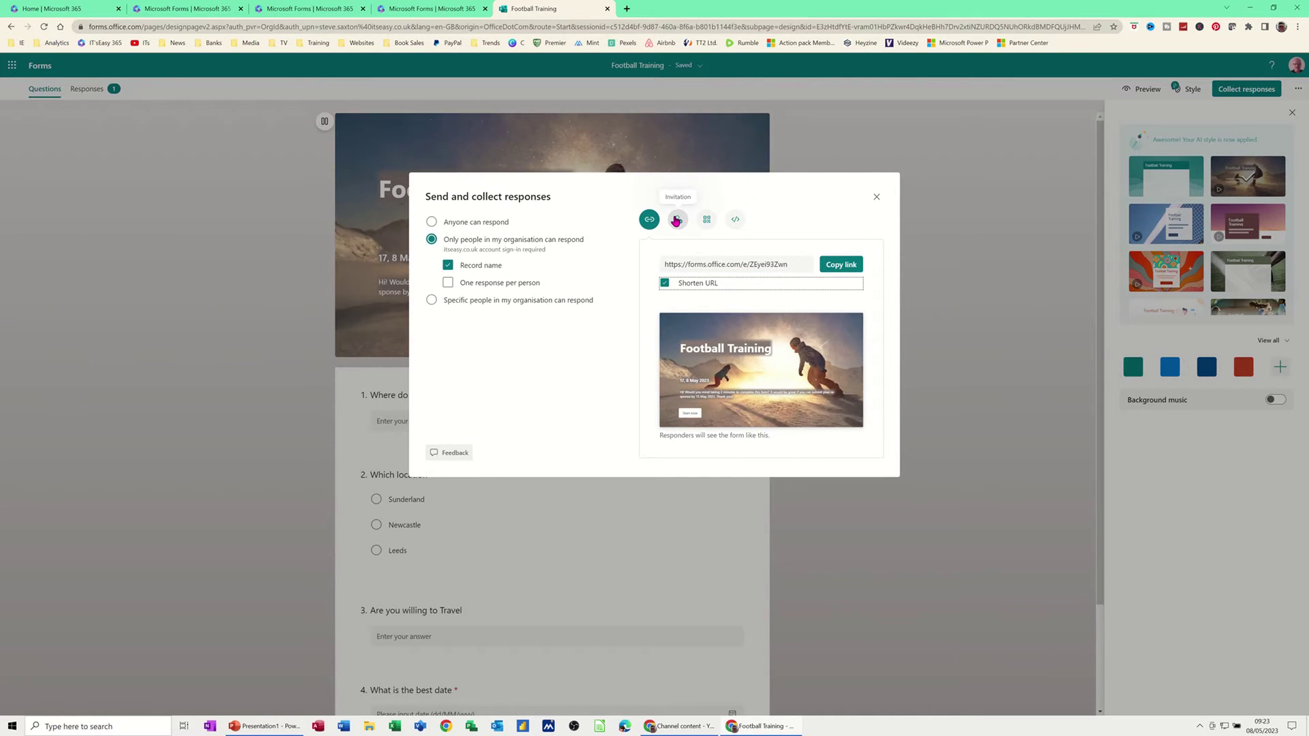
click(677, 219)
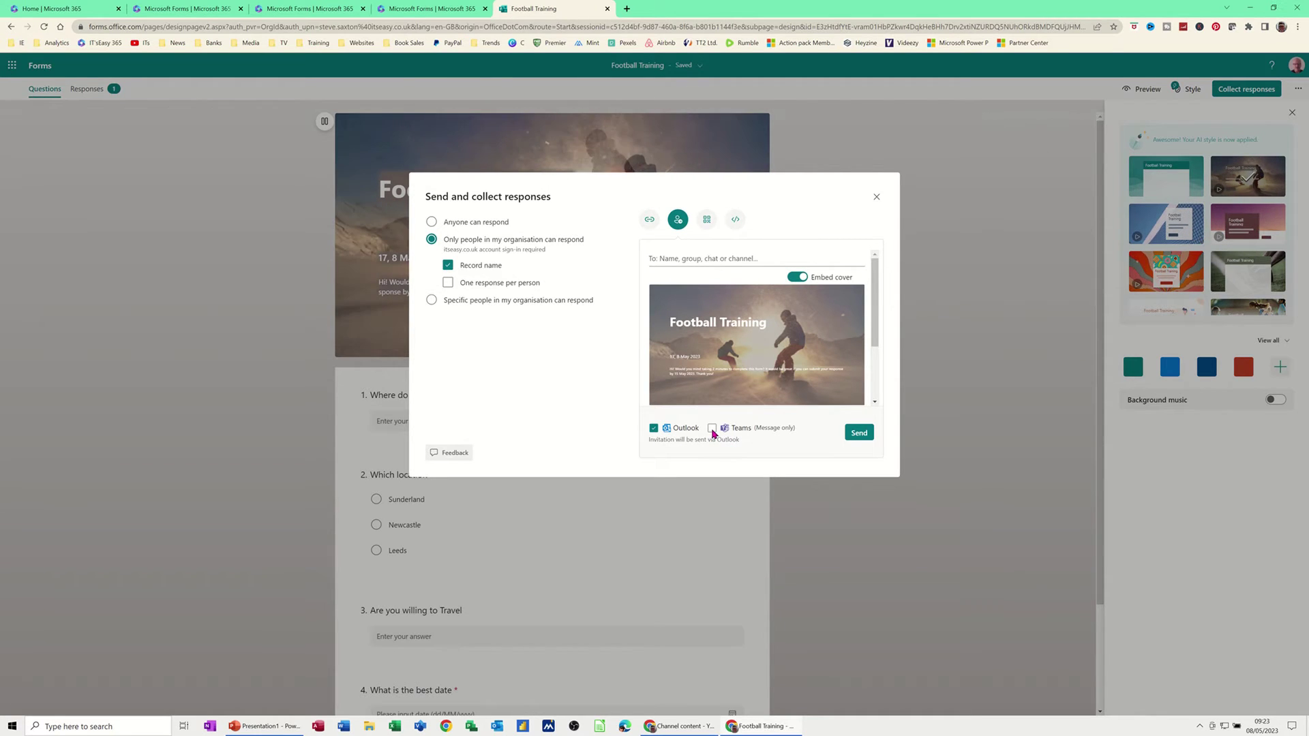
click(713, 430)
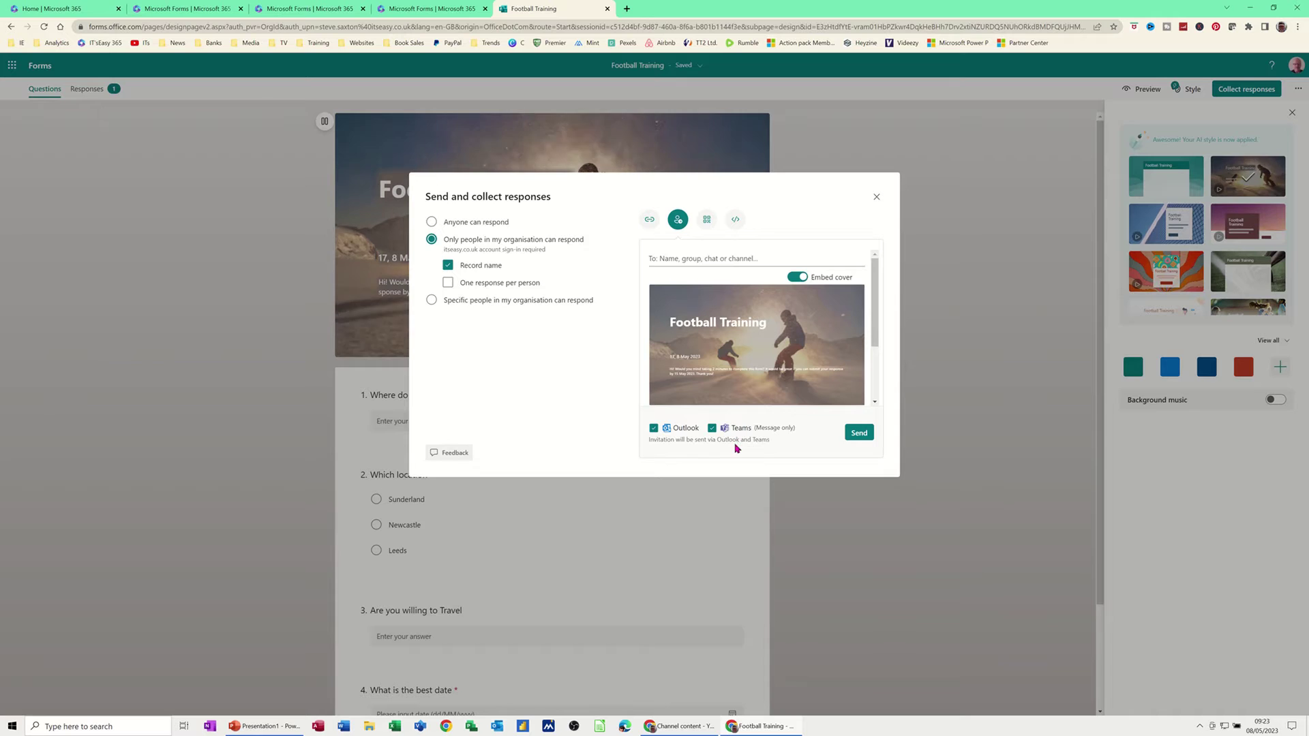
- View the form's QR code and its embed code for a webpage, and close the response collection options
click(708, 222)
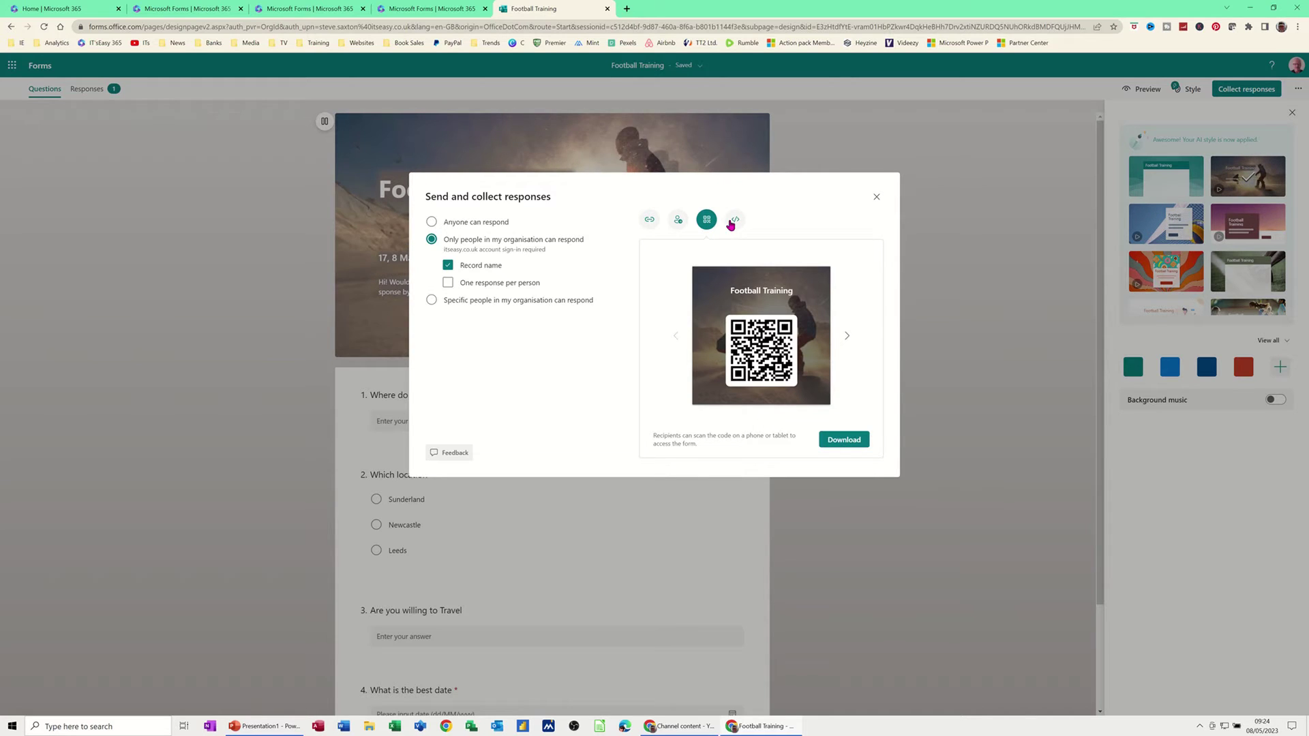
click(734, 220)
click(666, 286)
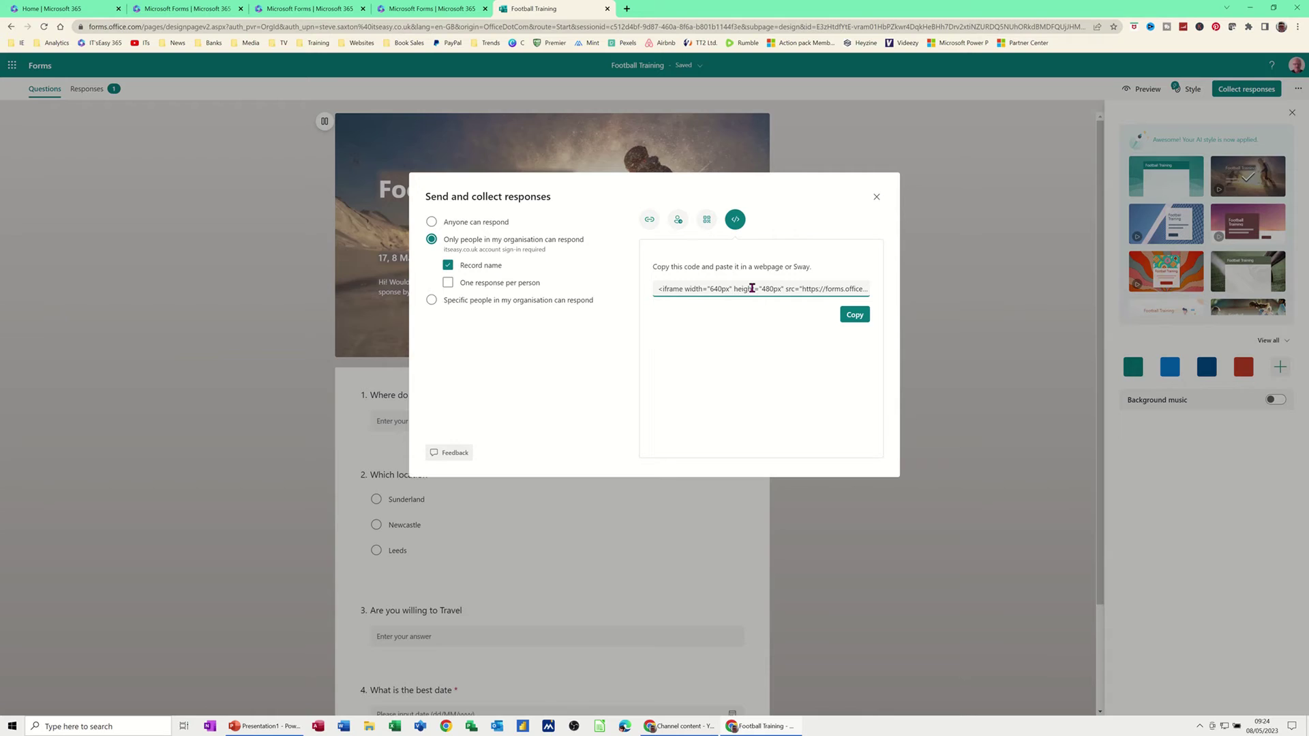
click(667, 220)
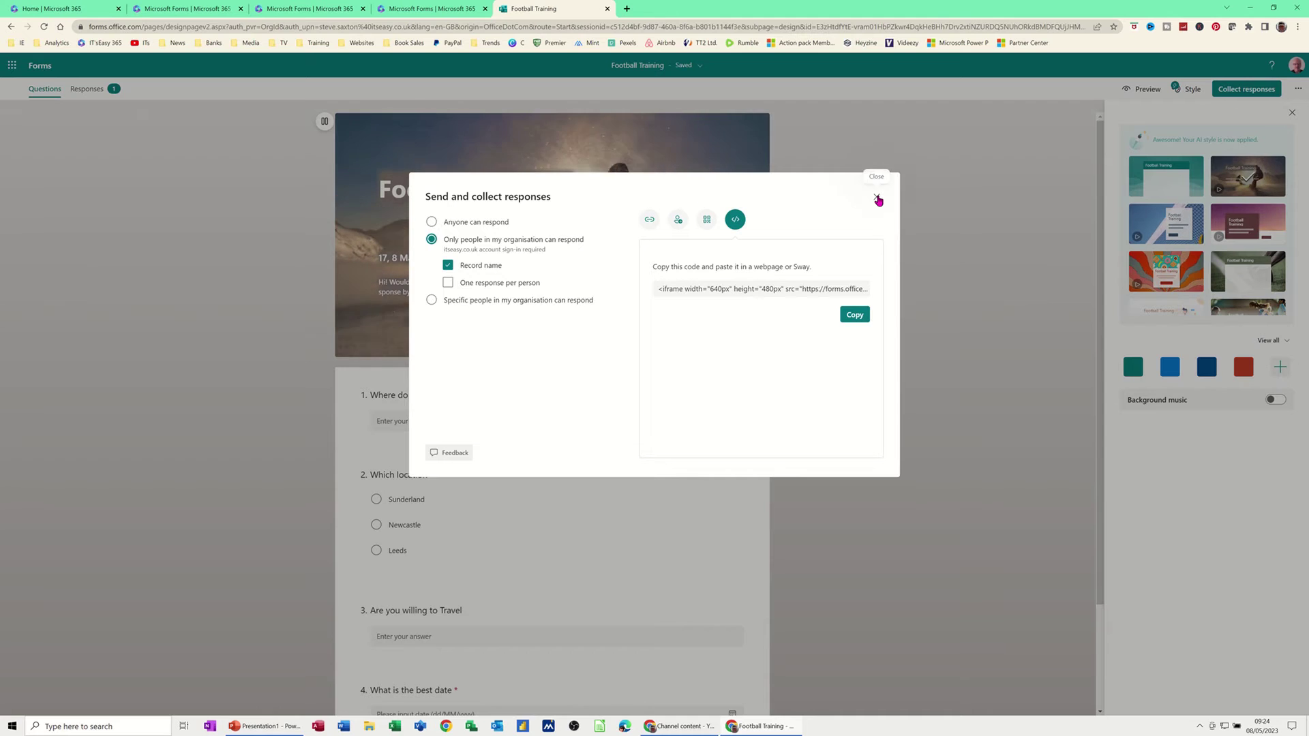
click(969, 267)
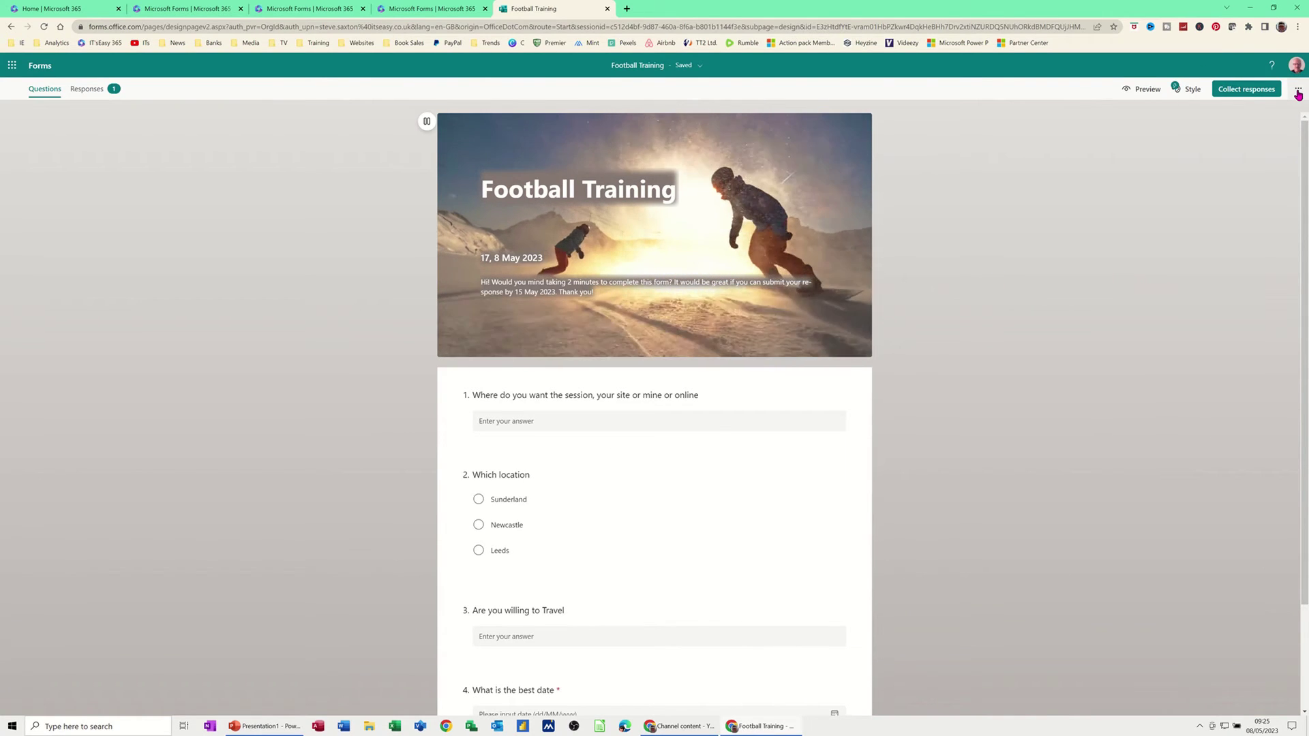
- Review the form's settings for who can respond, response options and response receipts, and close them
click(1298, 92)
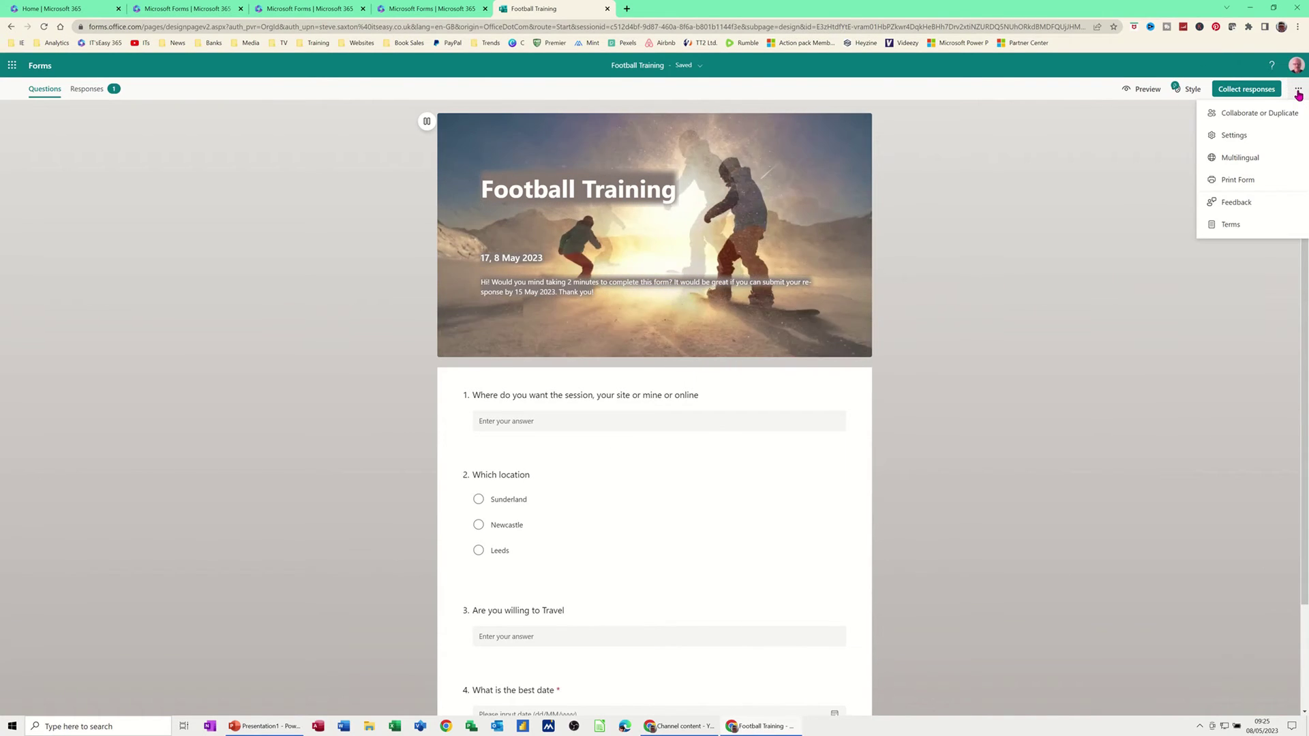
click(1234, 135)
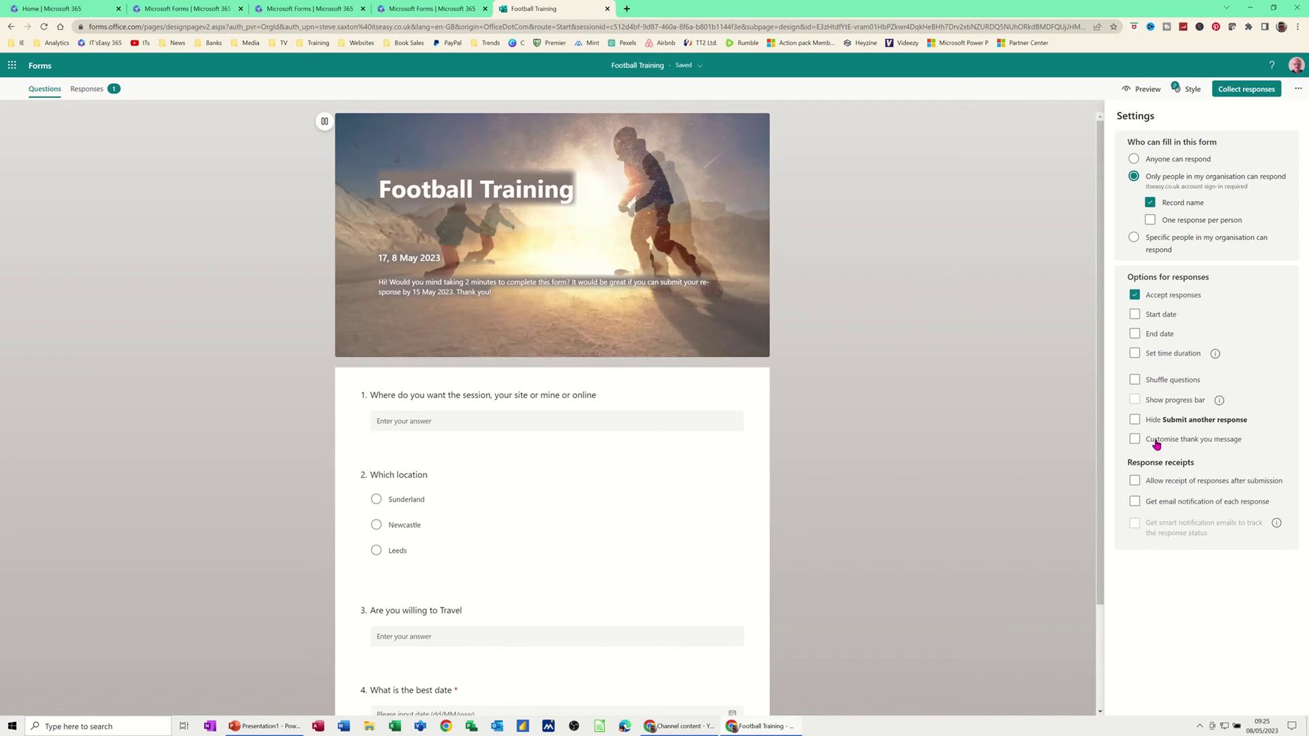
click(1297, 89)
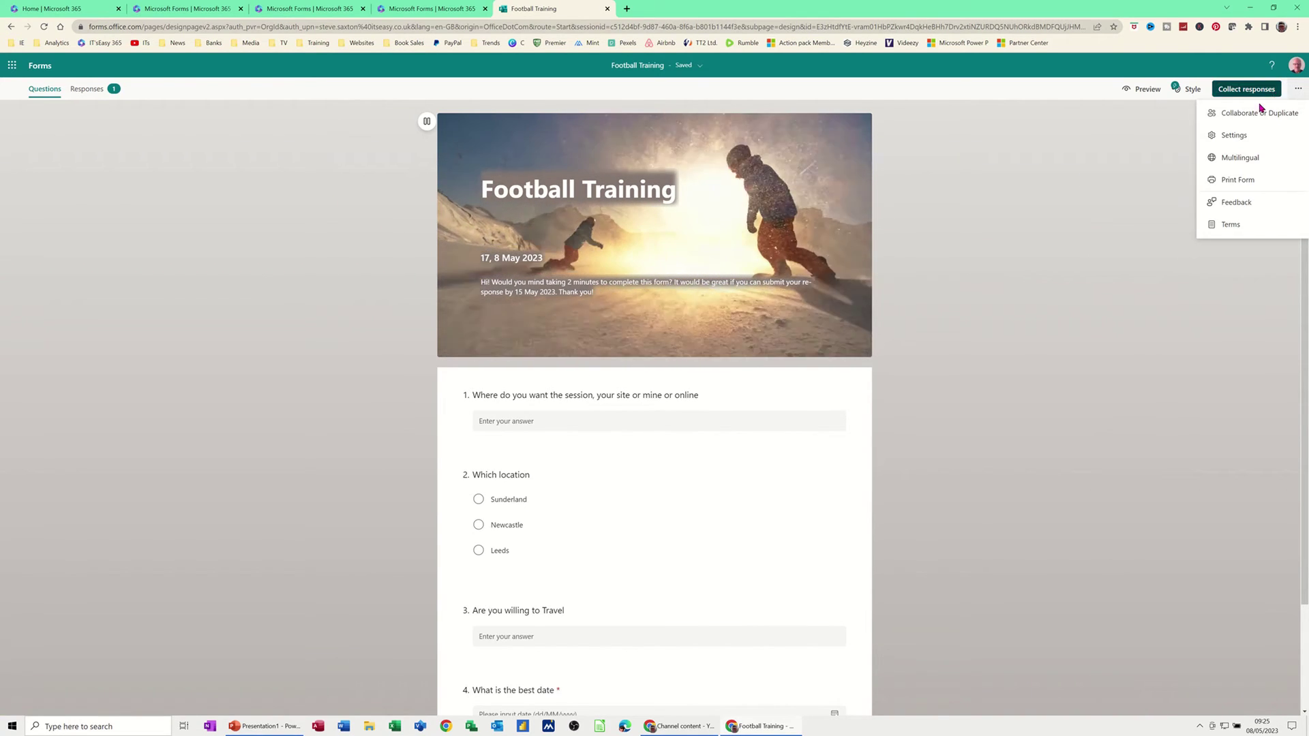
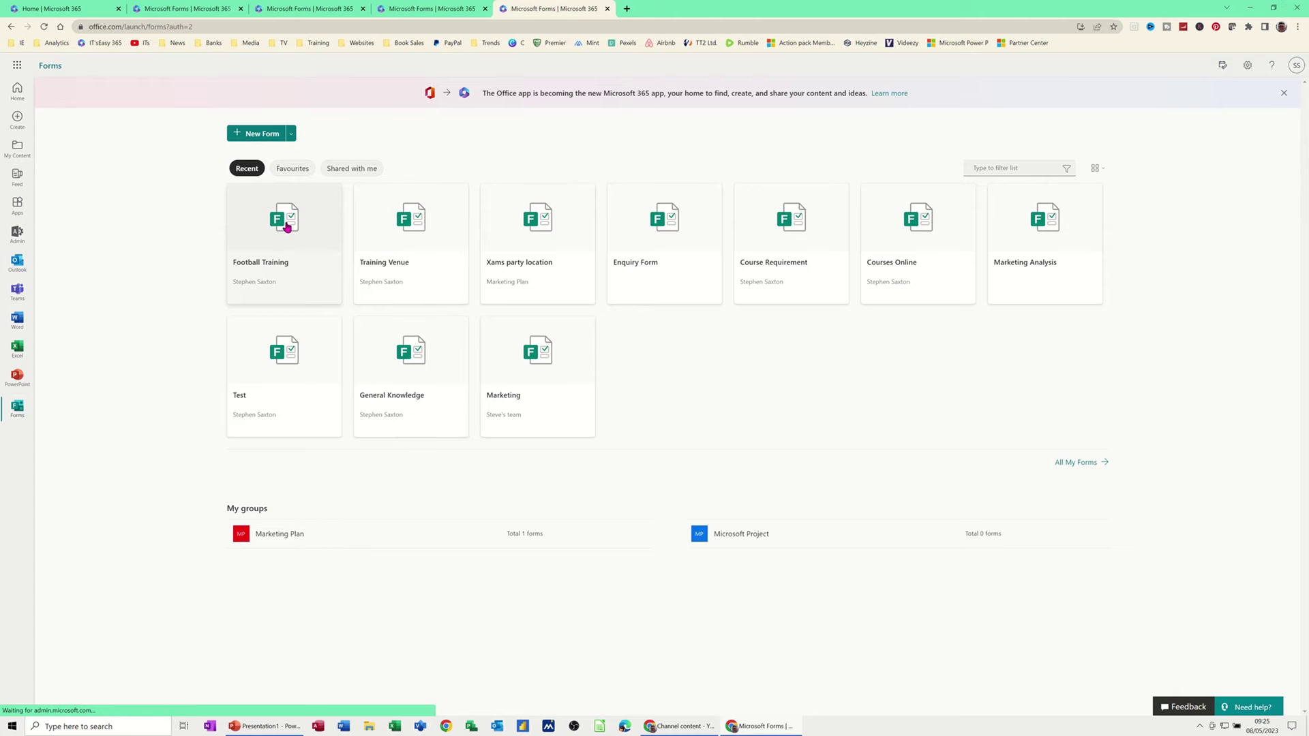
- Reopen the Football Training form and submit another test response from the preview with Mine, Sunderland, Yes and the date 16/05/2023
click(287, 226)
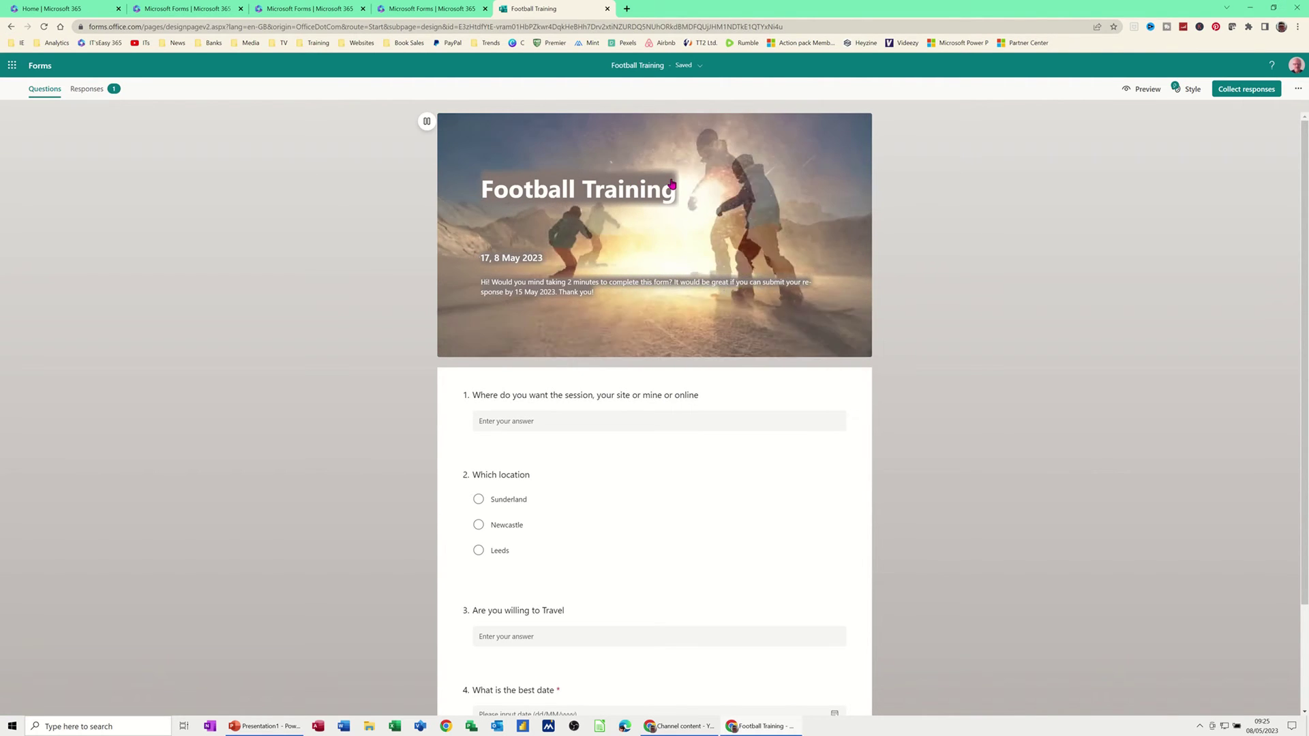
click(1135, 90)
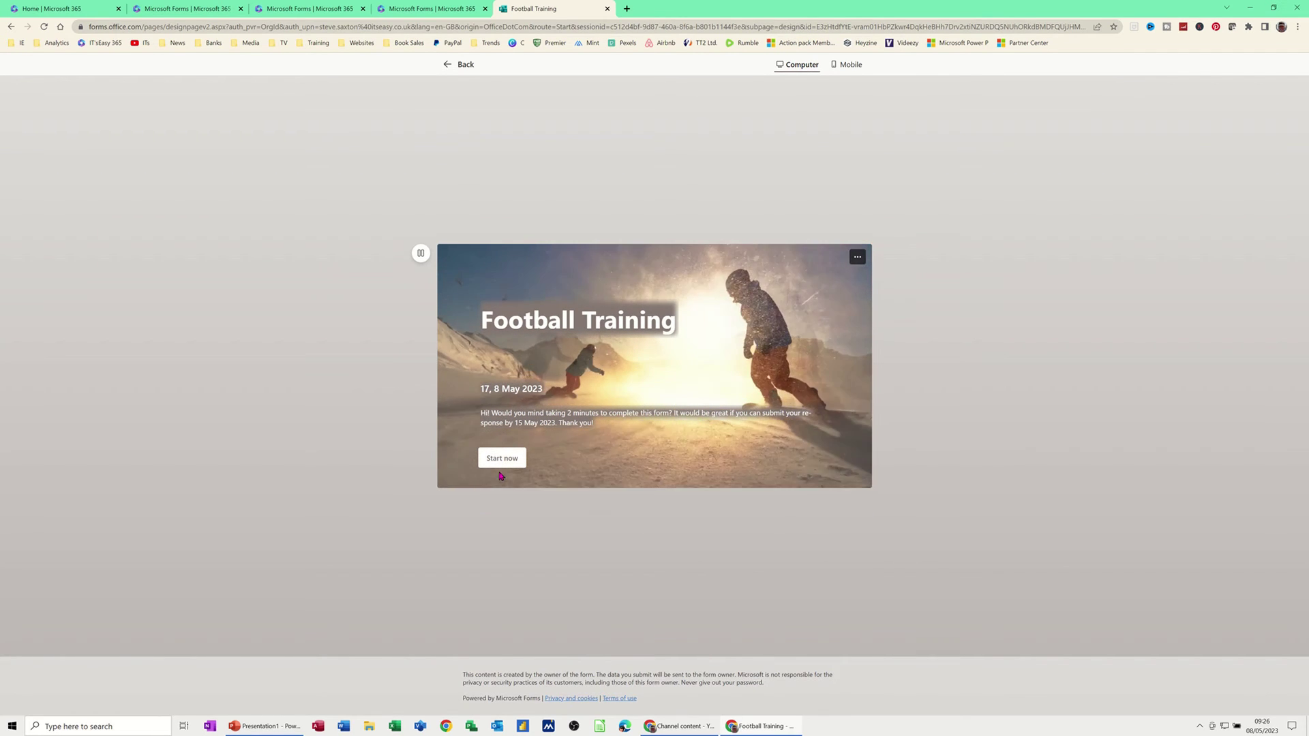
click(496, 462)
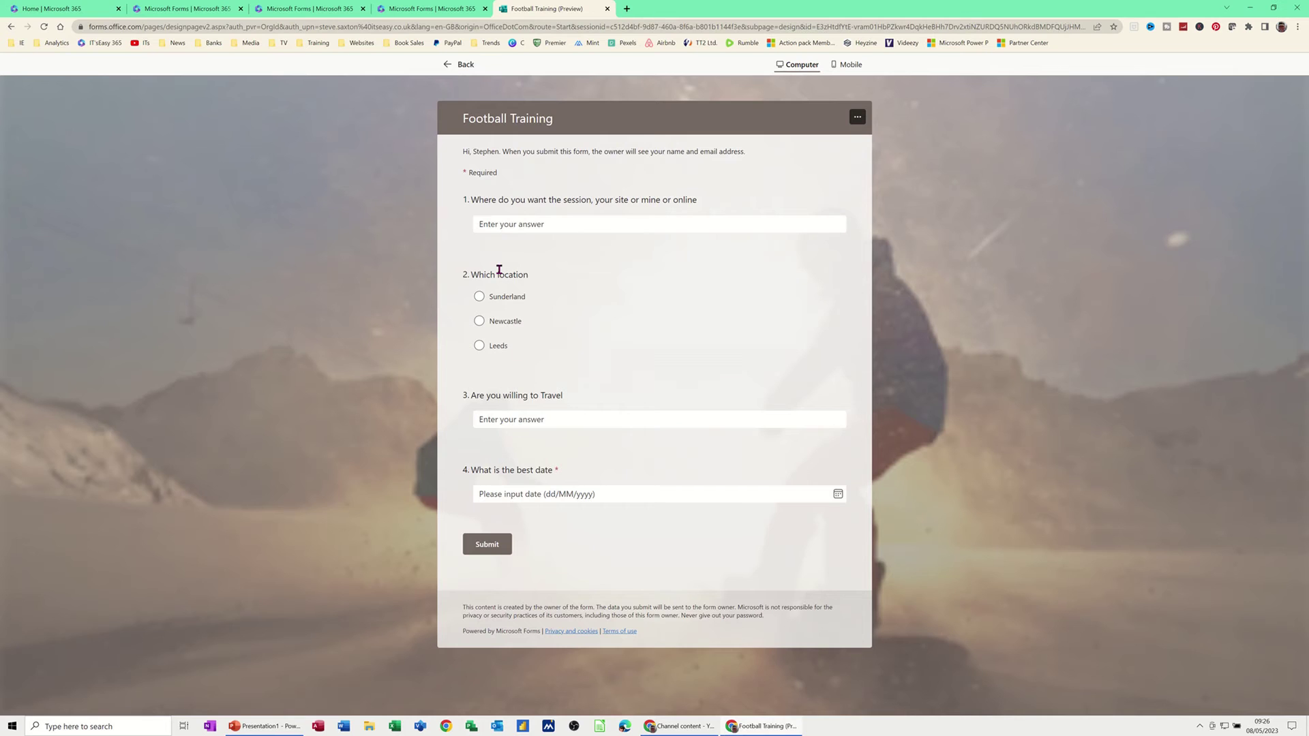
click(508, 225)
text(Mine)
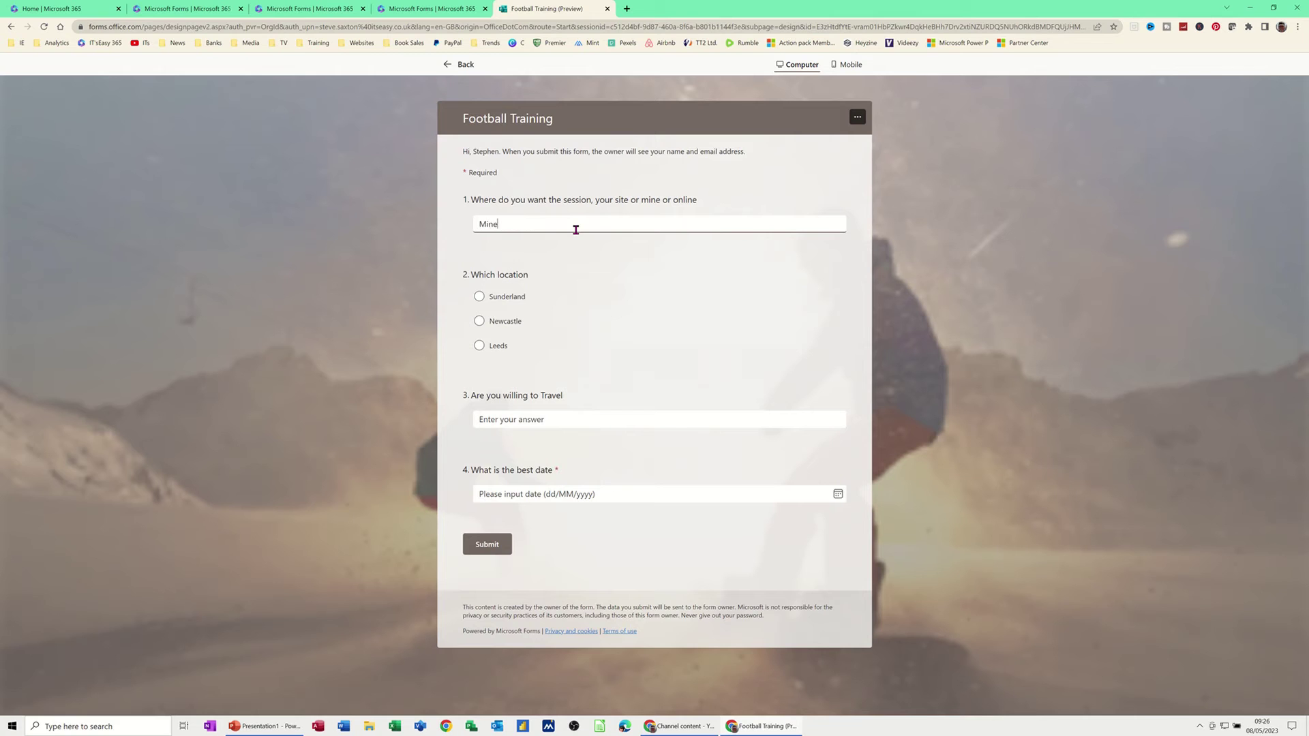
click(476, 297)
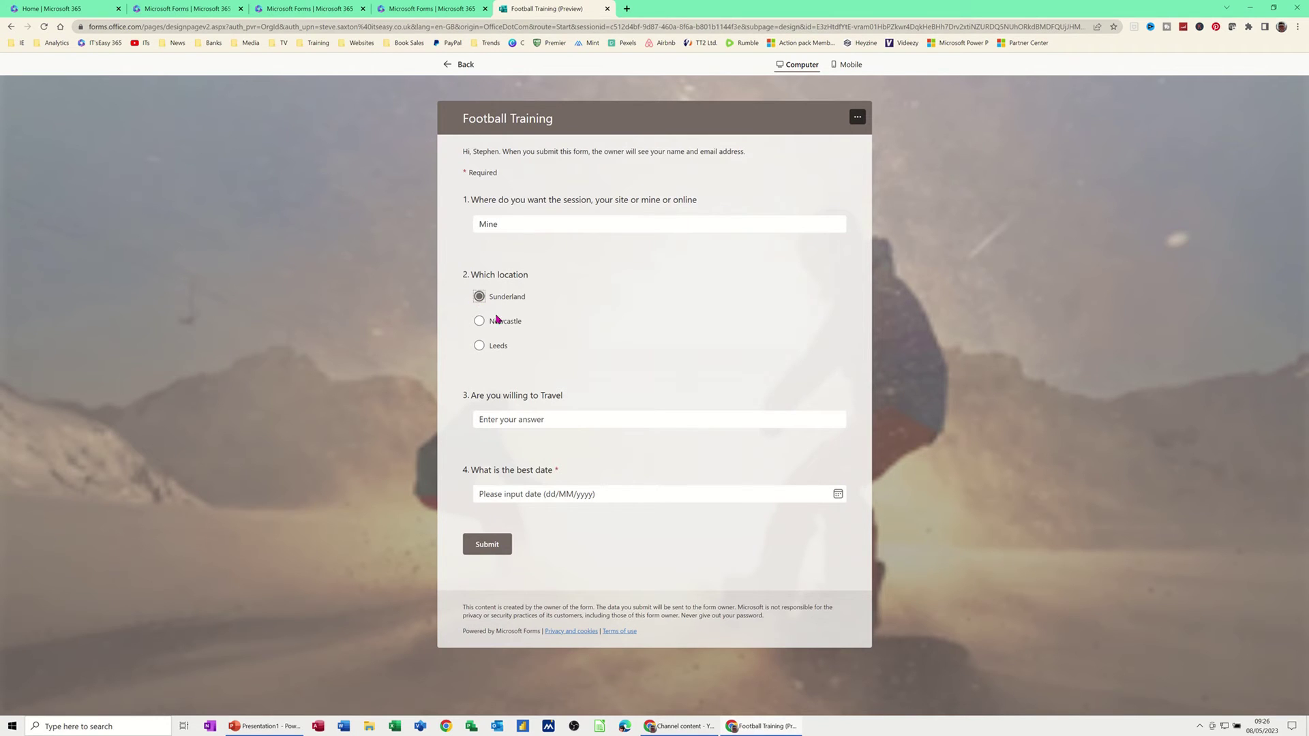
click(495, 415)
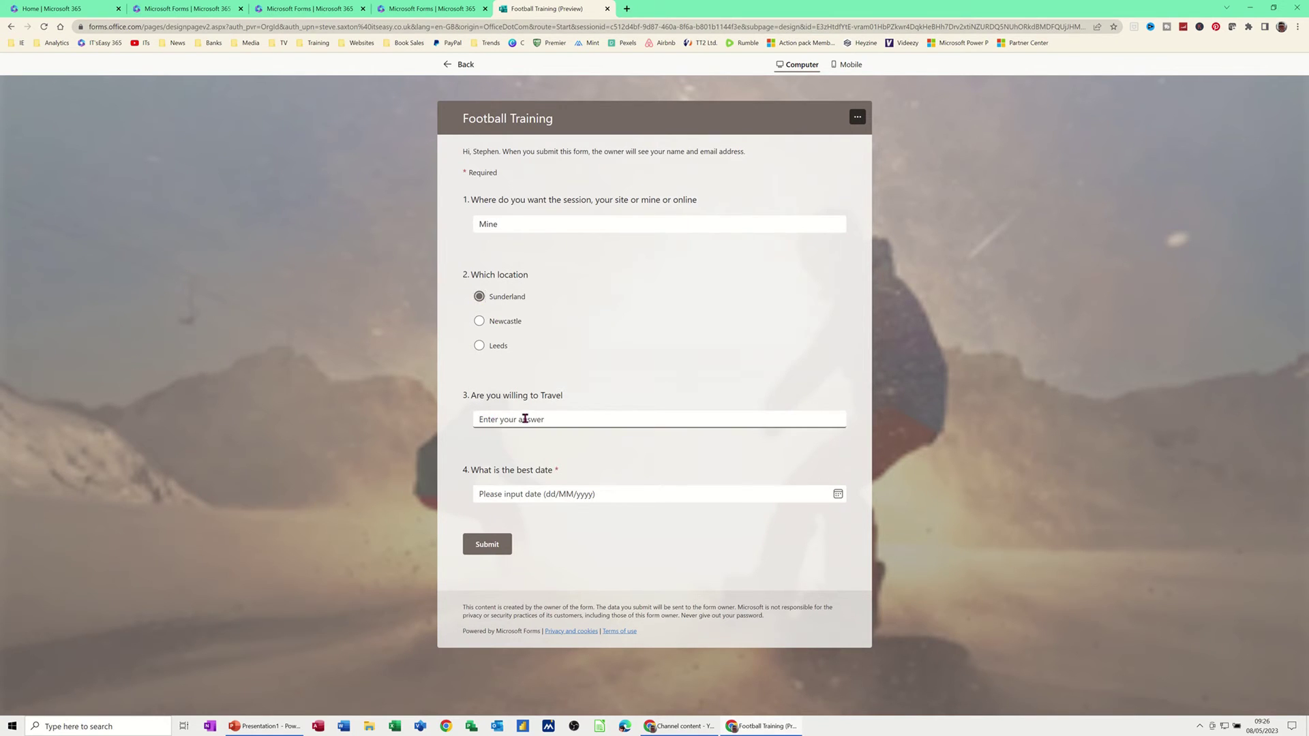
text(Yes)
click(608, 487)
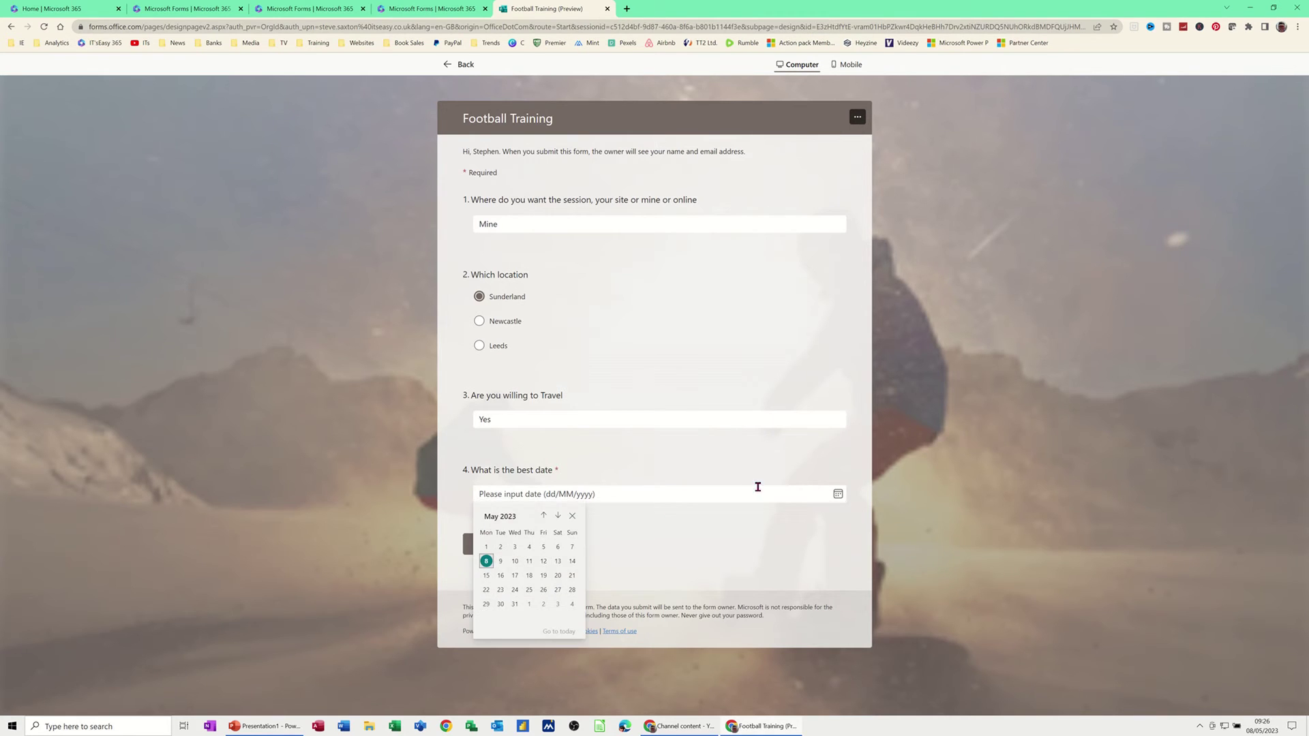
click(501, 576)
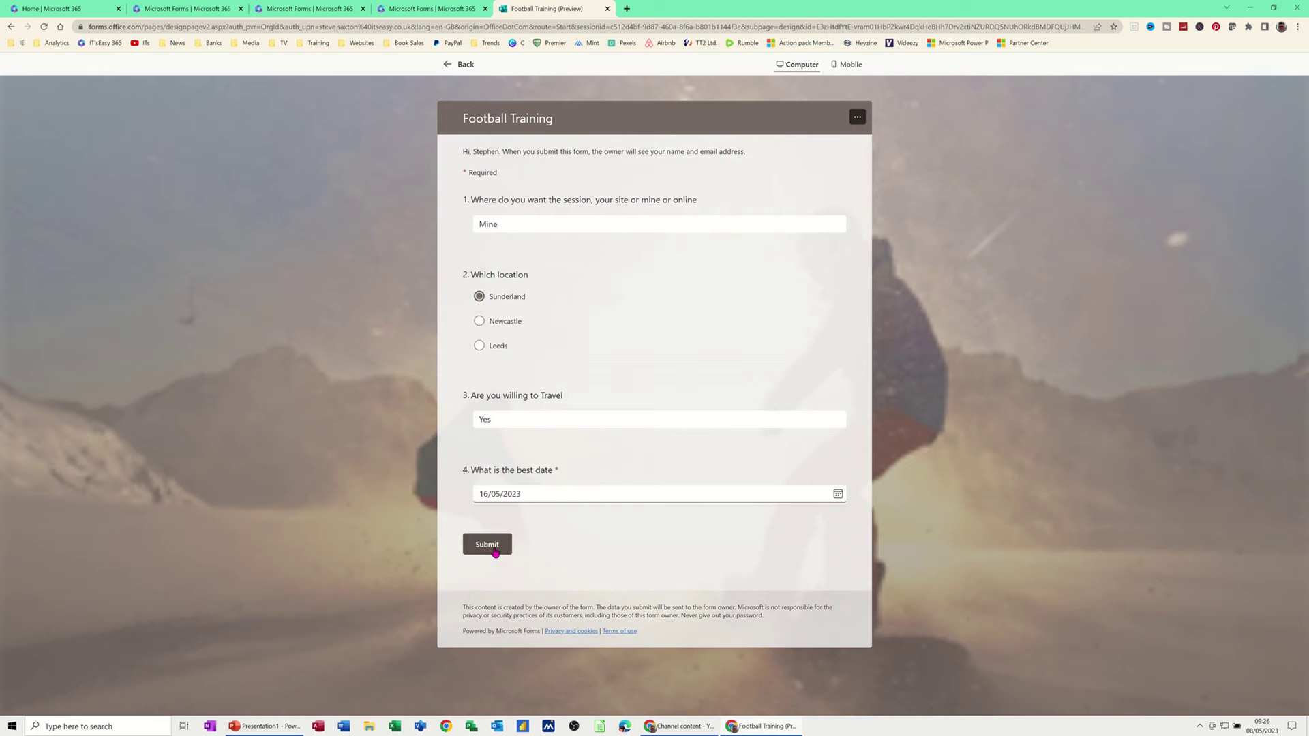
click(493, 549)
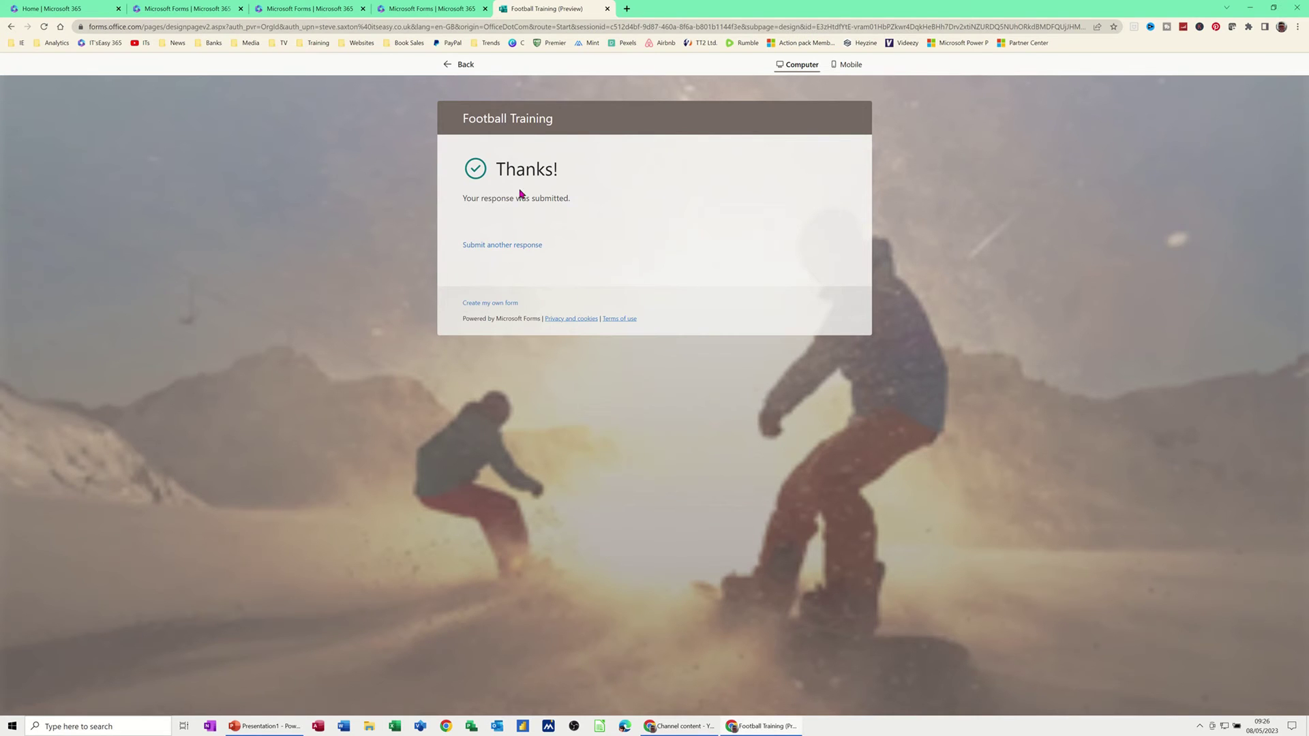
- Export the form's responses to an Excel workbook, open it with editing enabled and close it after reviewing the answers
click(466, 66)
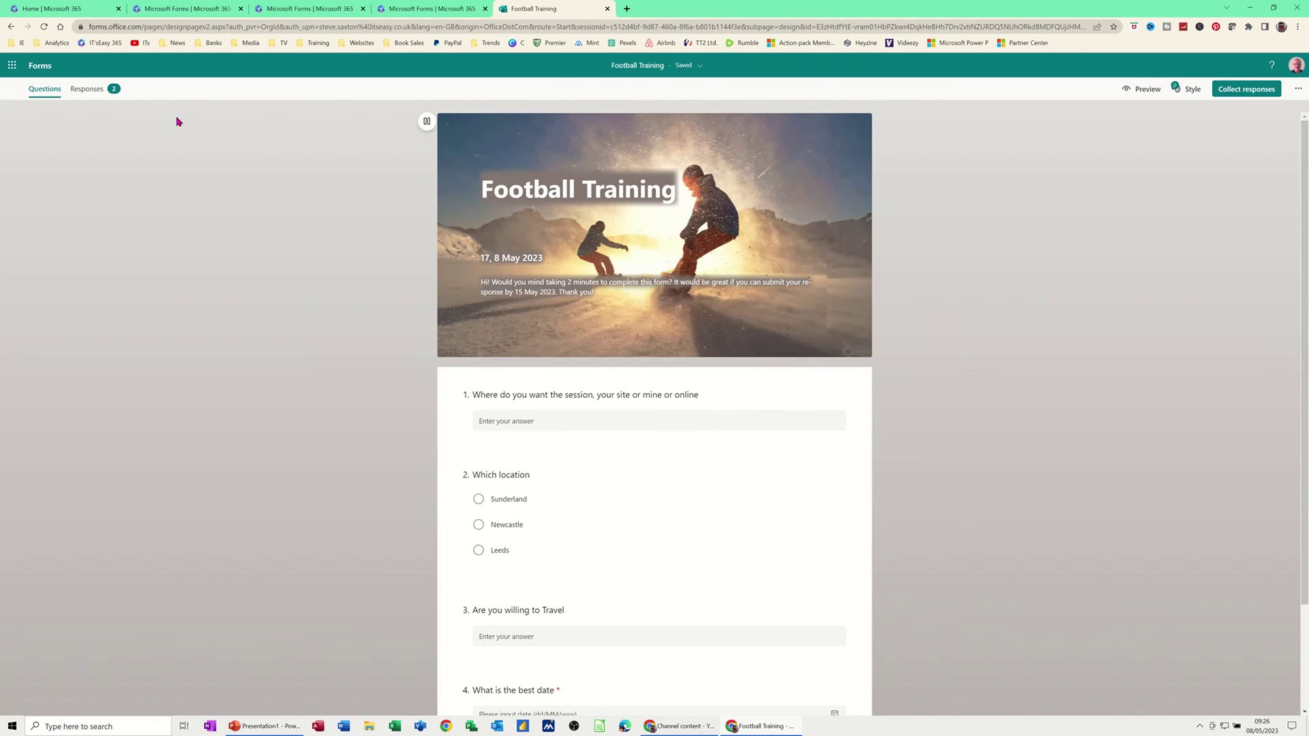
click(100, 95)
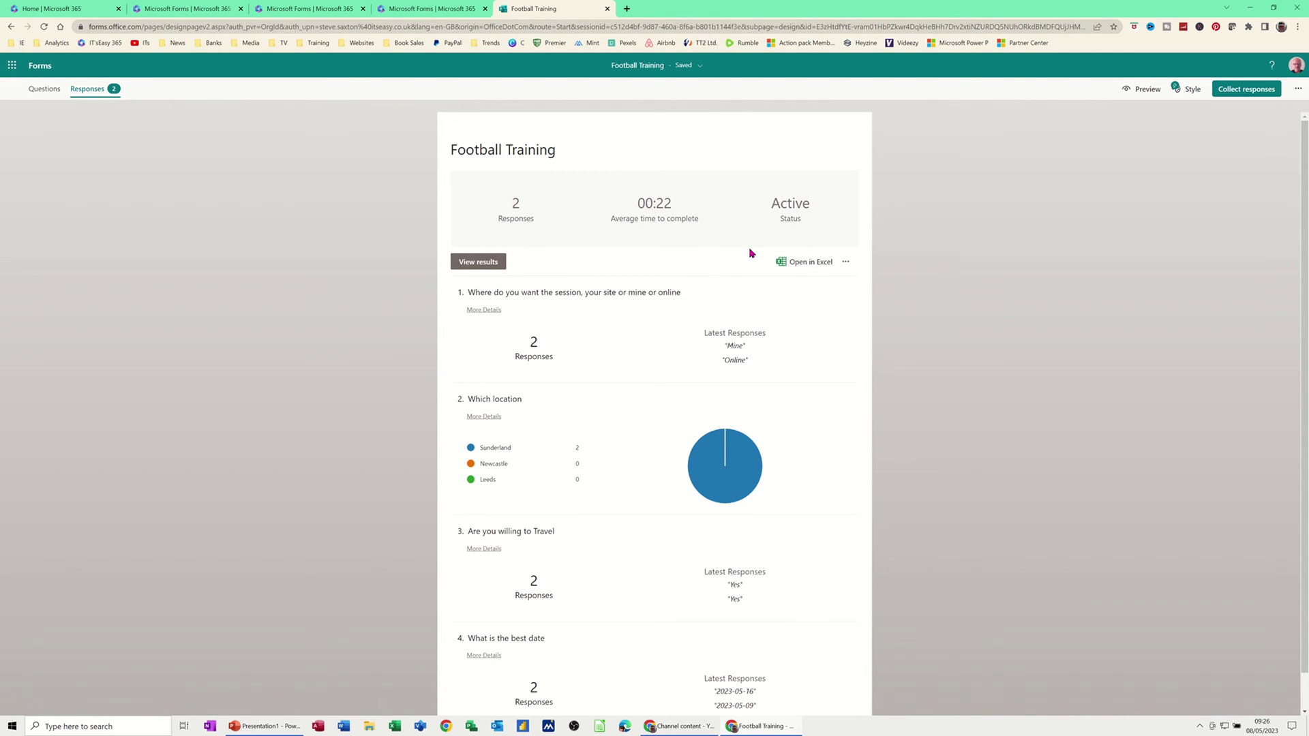
click(805, 268)
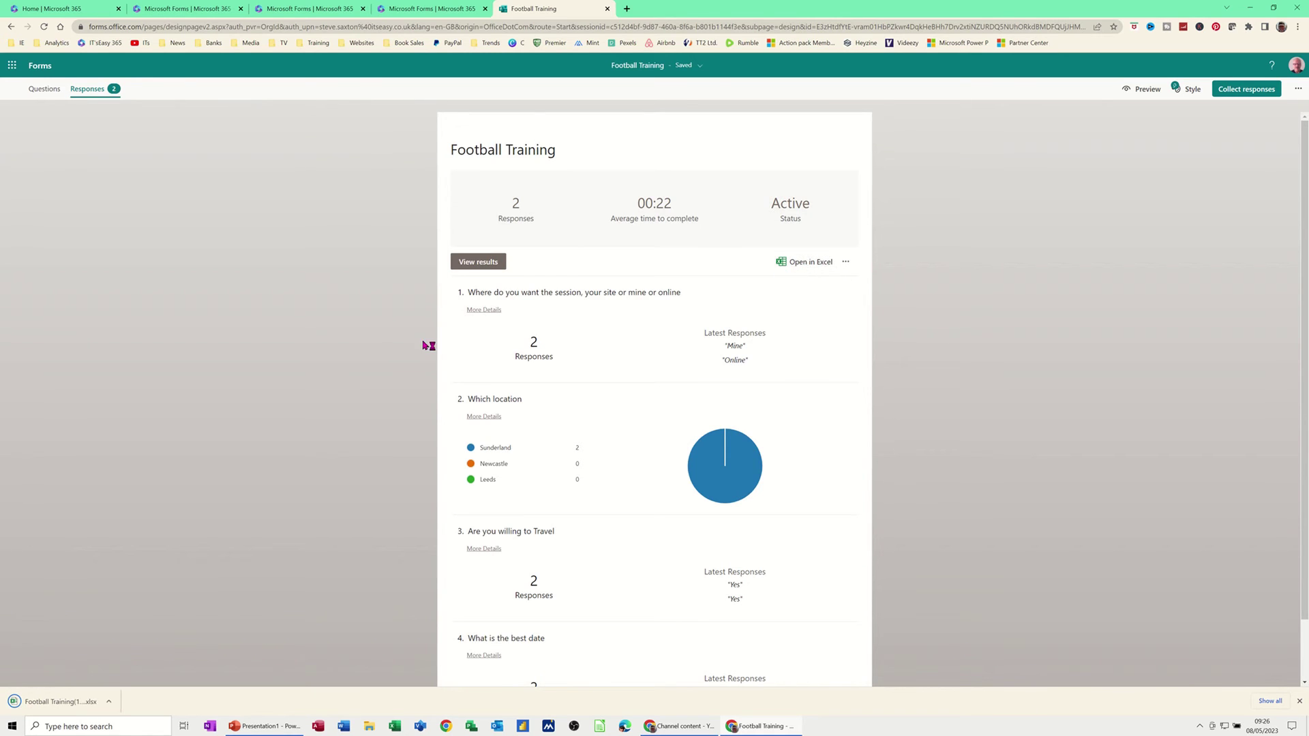
click(54, 698)
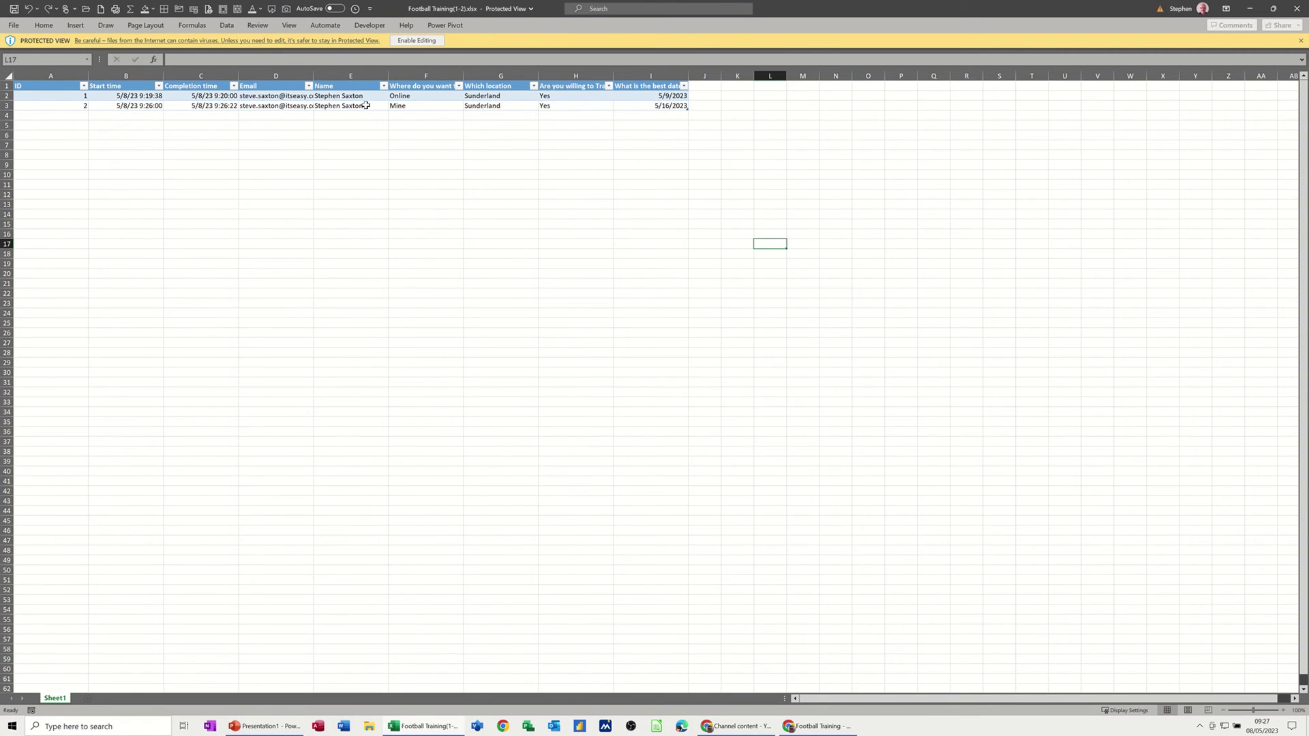
click(423, 41)
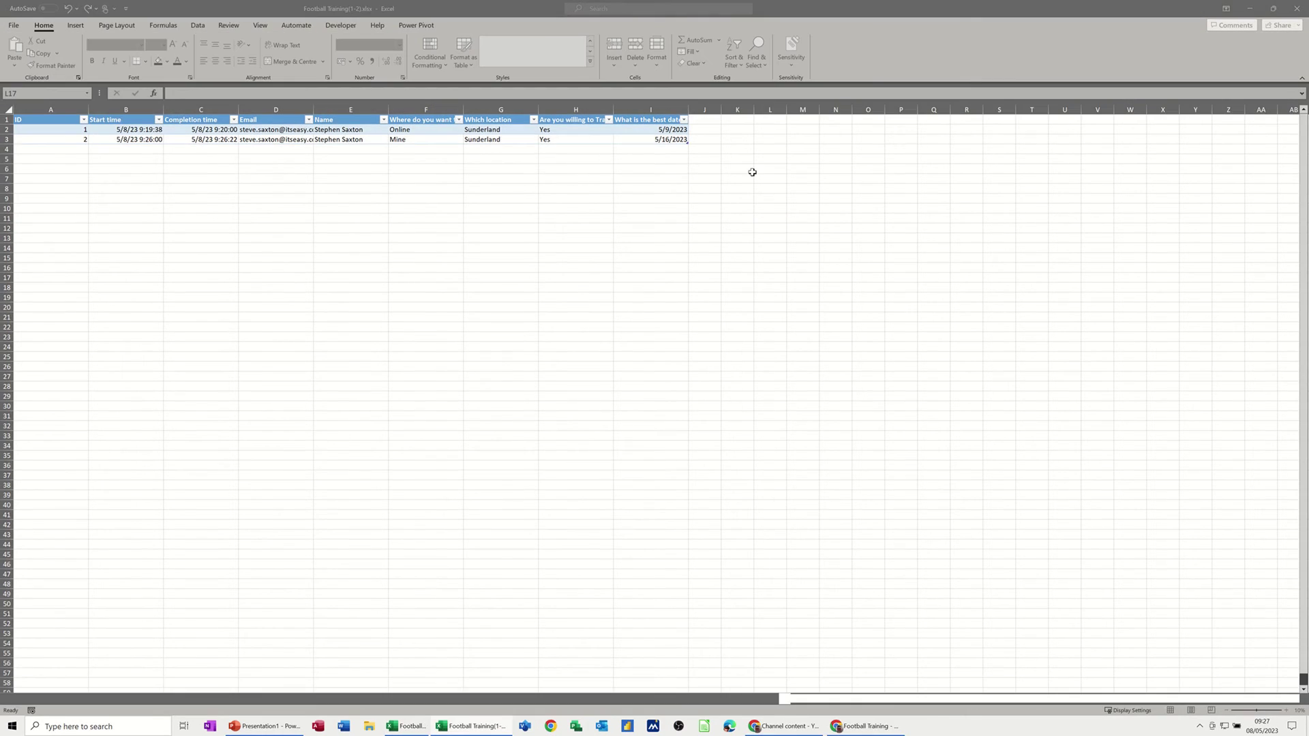
click(1294, 8)
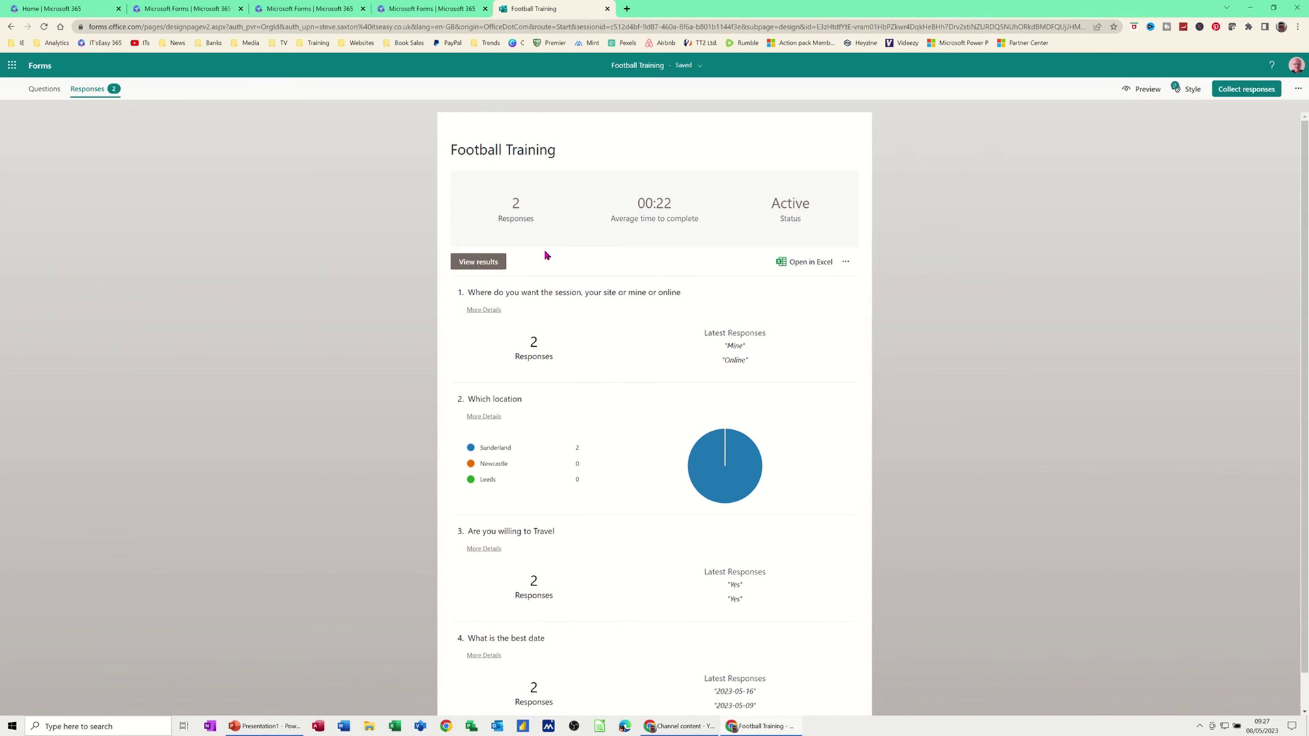
- Return to the Forms start page and open the forms of the Microsoft Project group
click(40, 69)
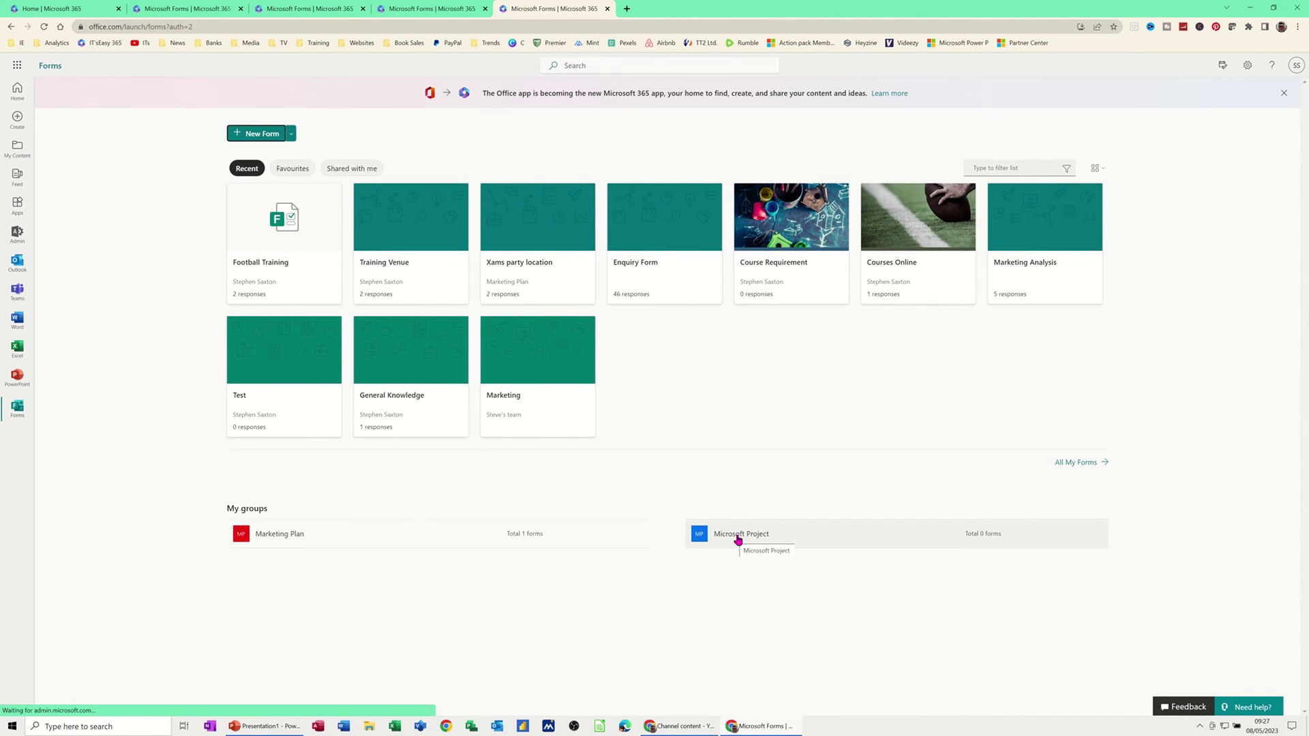
click(737, 540)
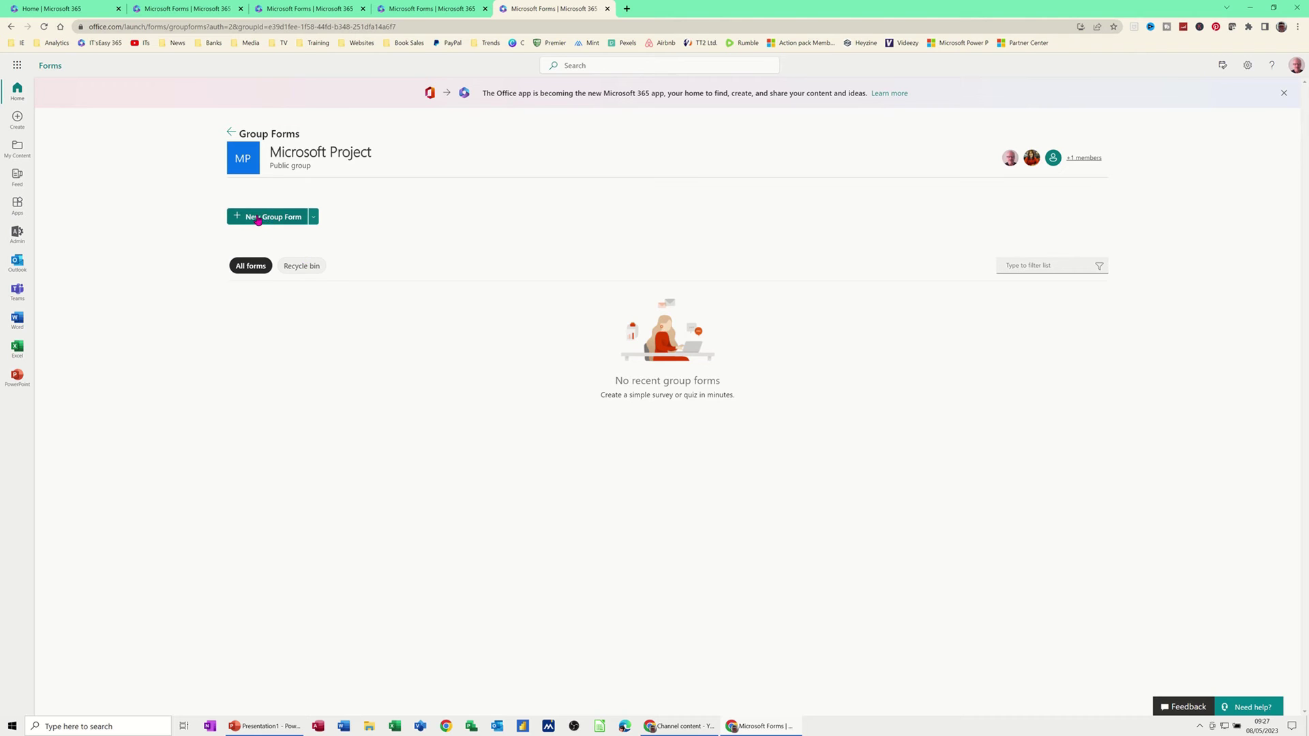
- Create a new group form titled "Move Office" with the description "Best location for our new office"
click(258, 220)
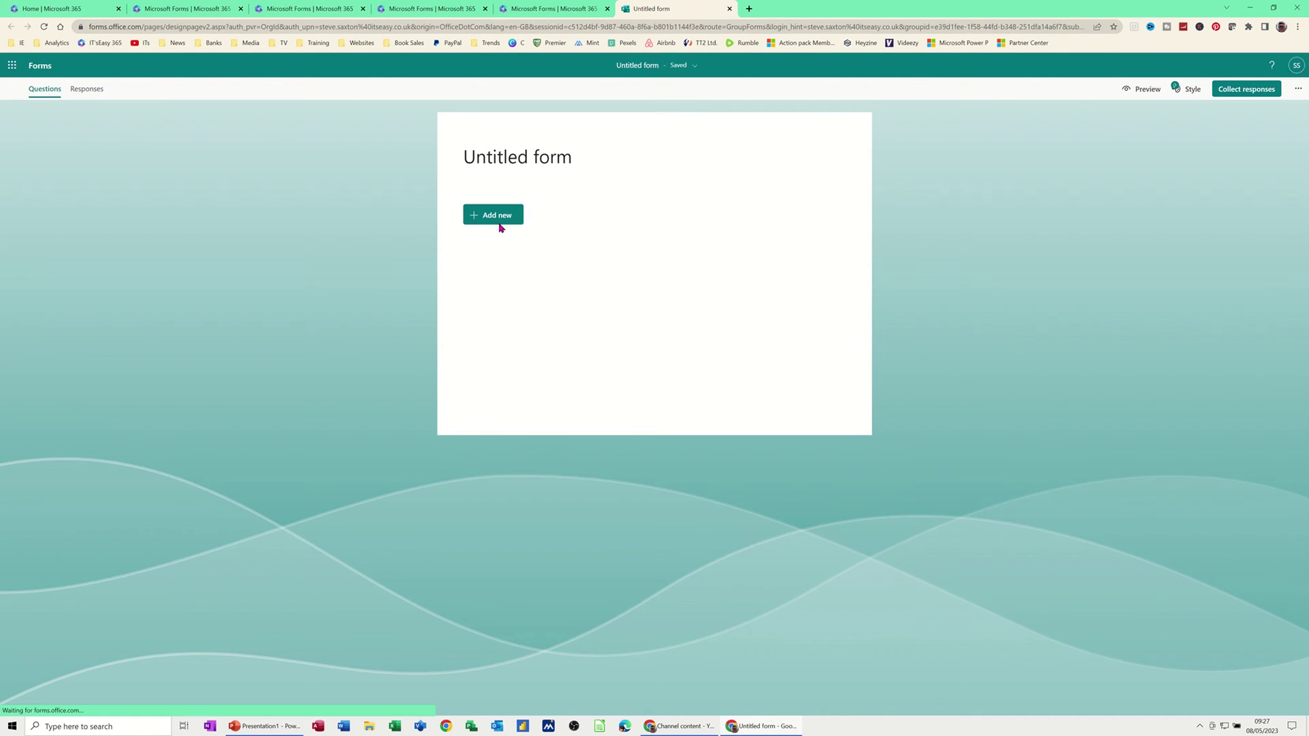
click(502, 161)
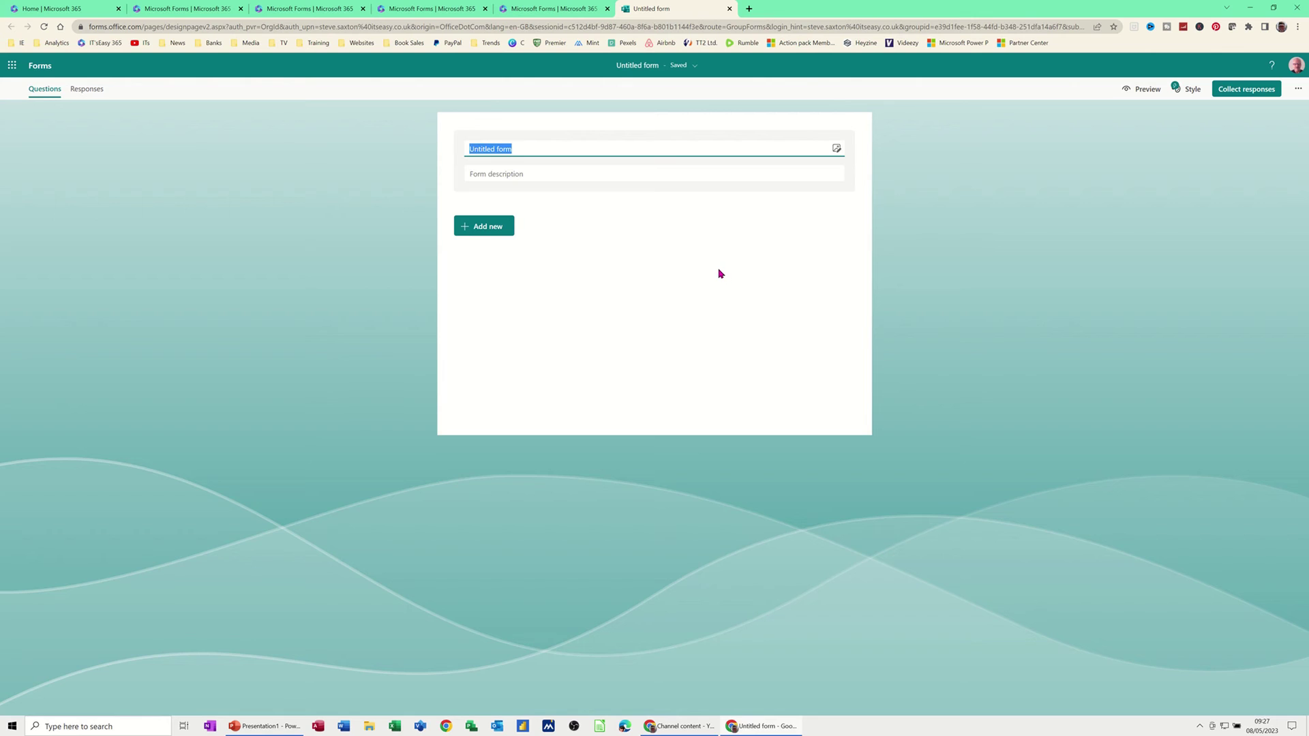
text(Move Office)
click(517, 174)
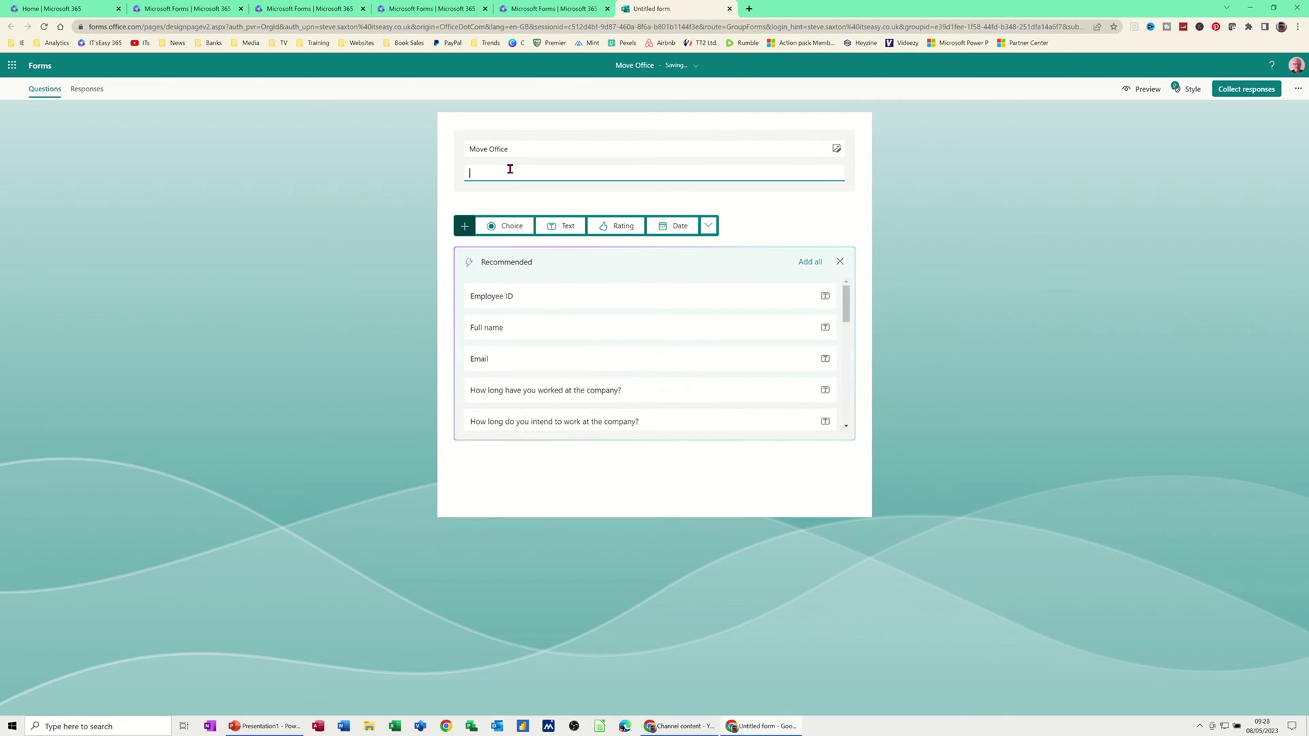
text(Best location for our new office)
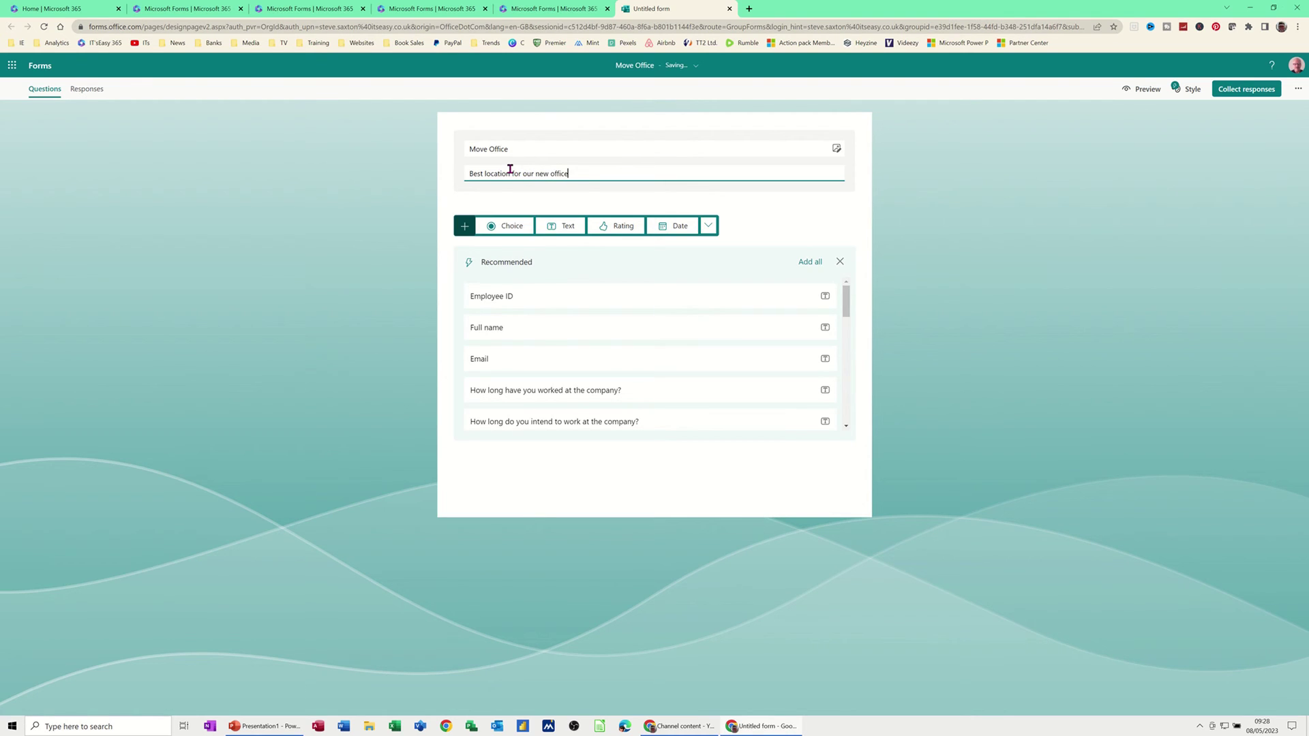
- Add a choice question "Where is t5he best location" with the options Leeds, Newcastle and Derby
click(505, 228)
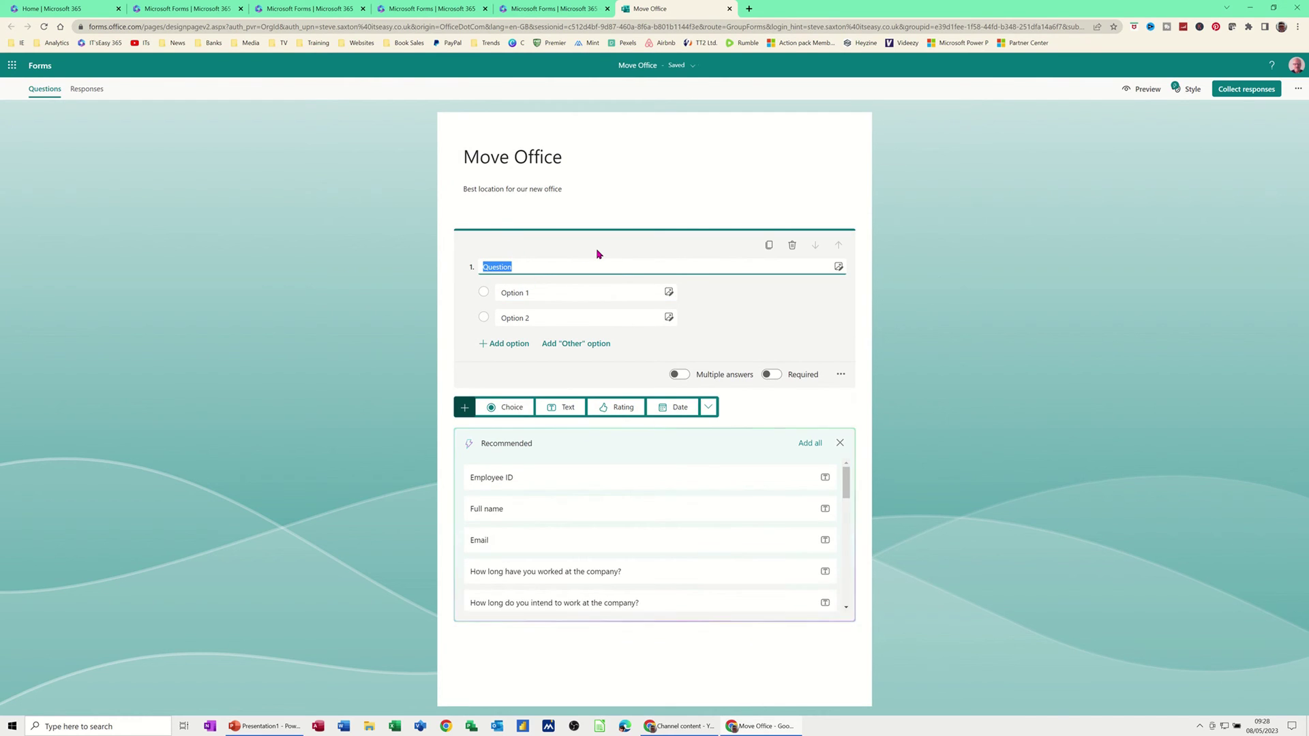
text(Where is t5he best loca)
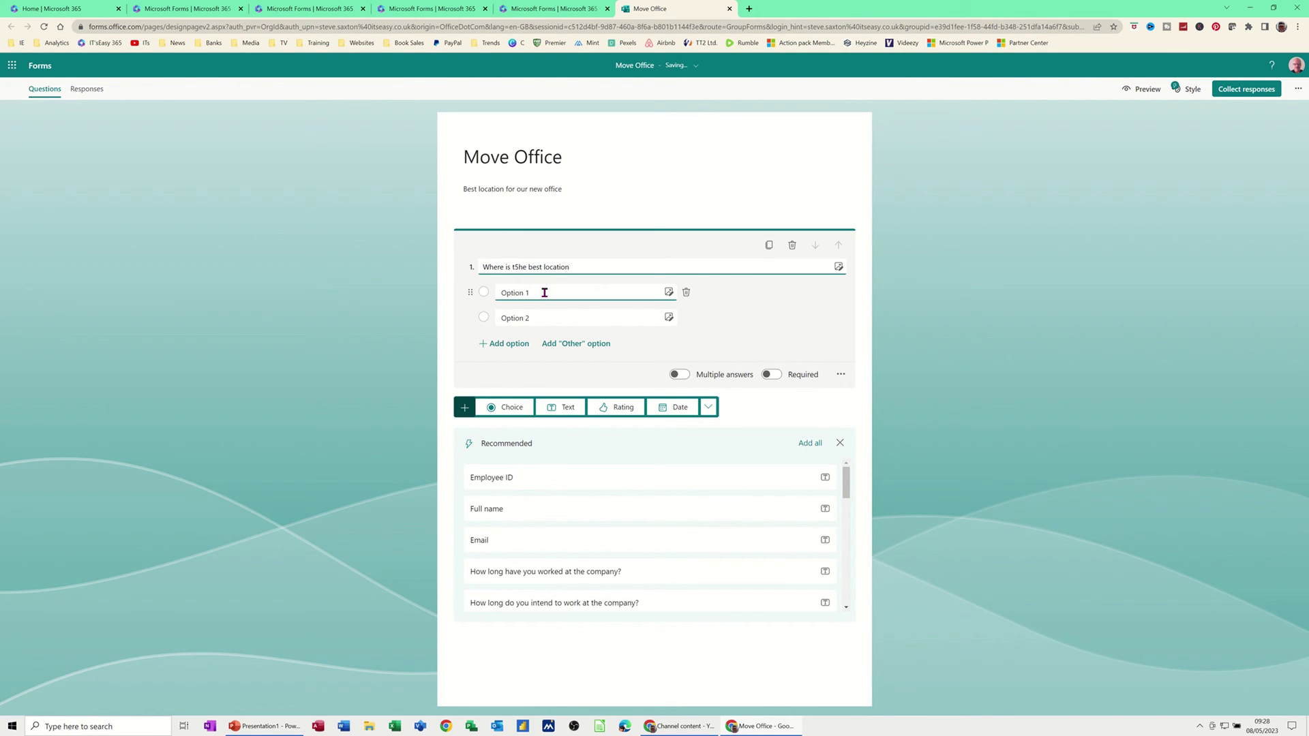
click(542, 293)
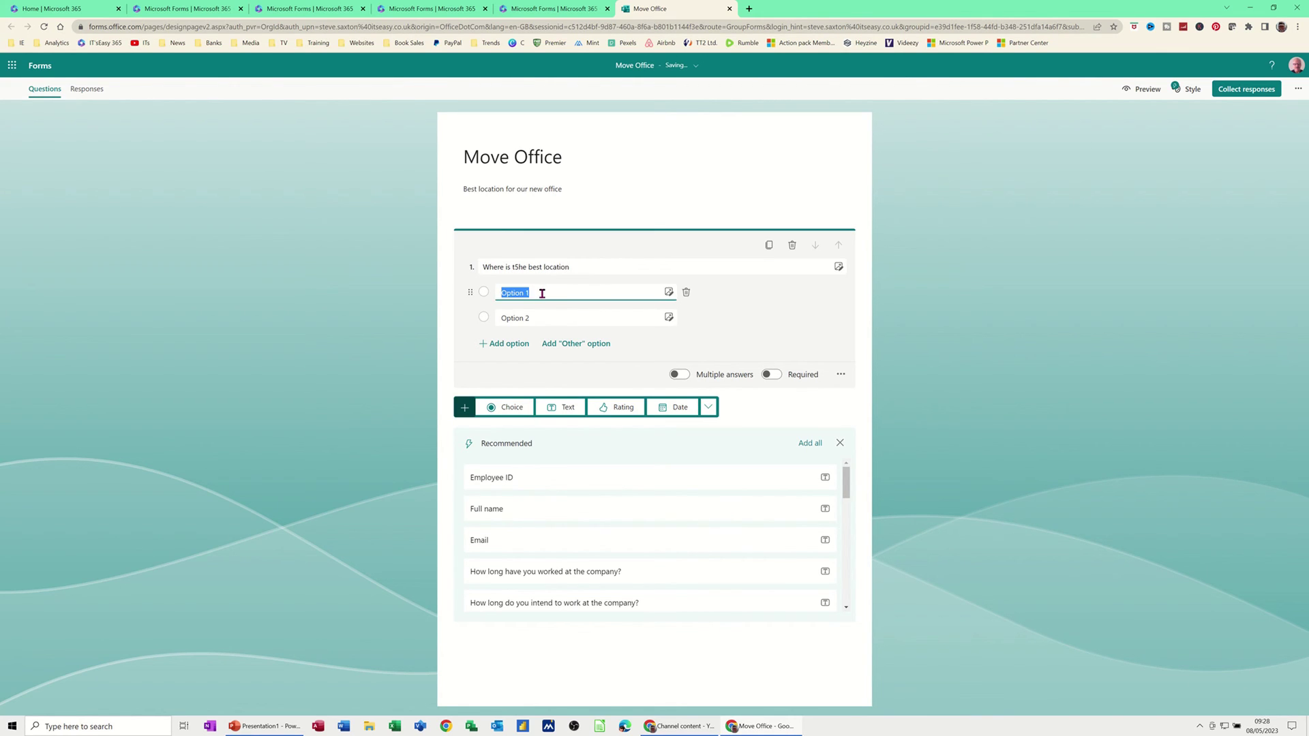
text(Leeds)
click(508, 316)
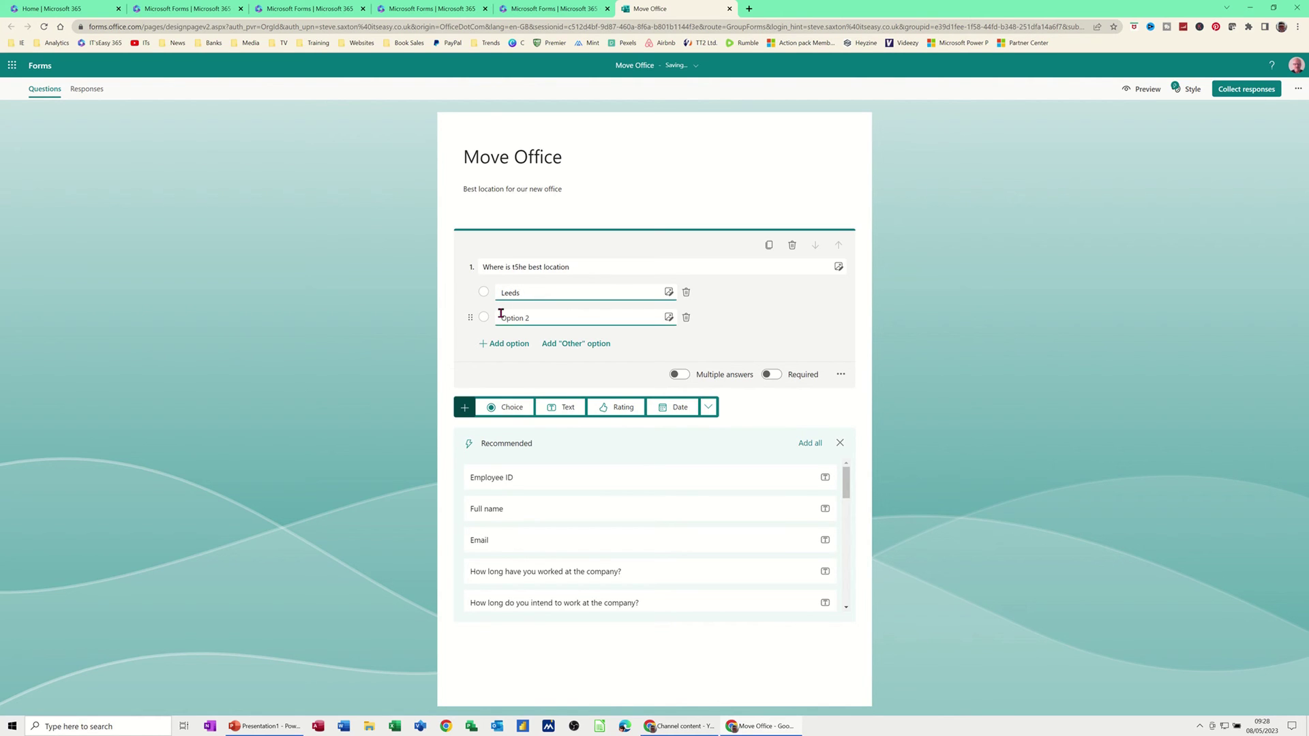
text(Newcastle)
click(524, 346)
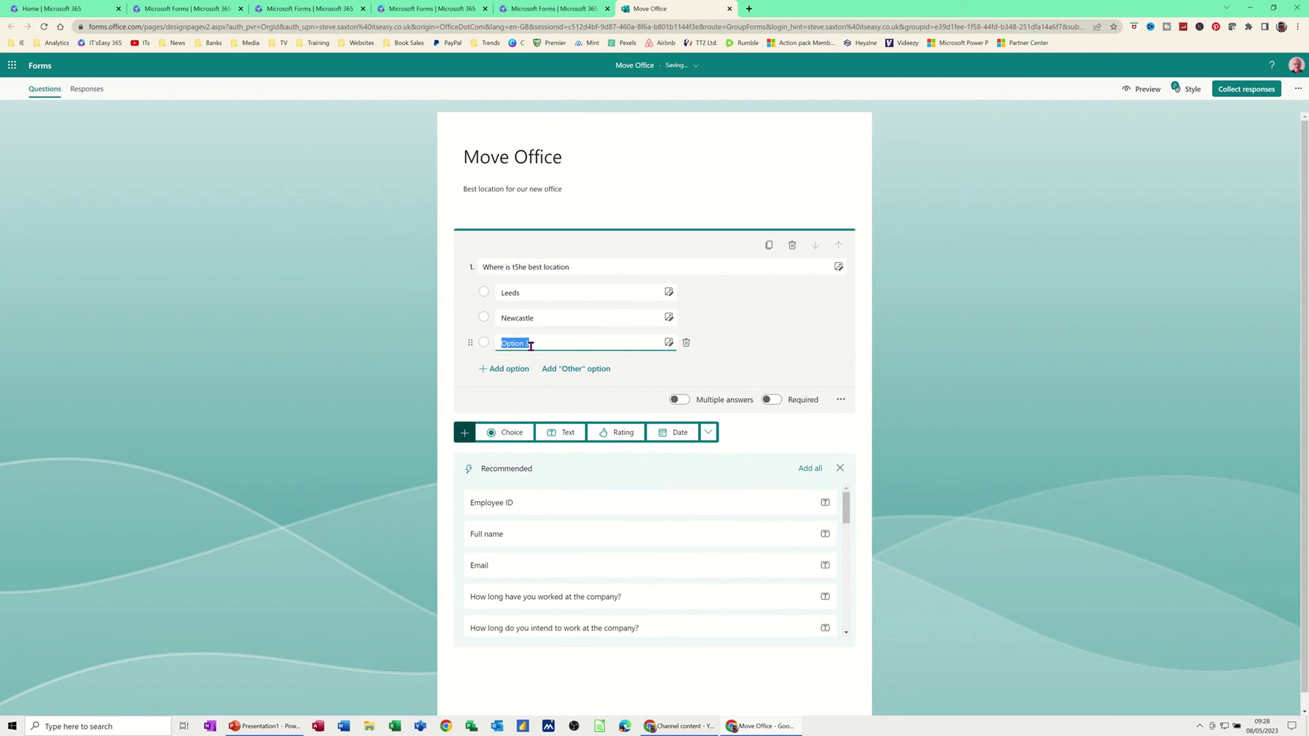
text(Derby)
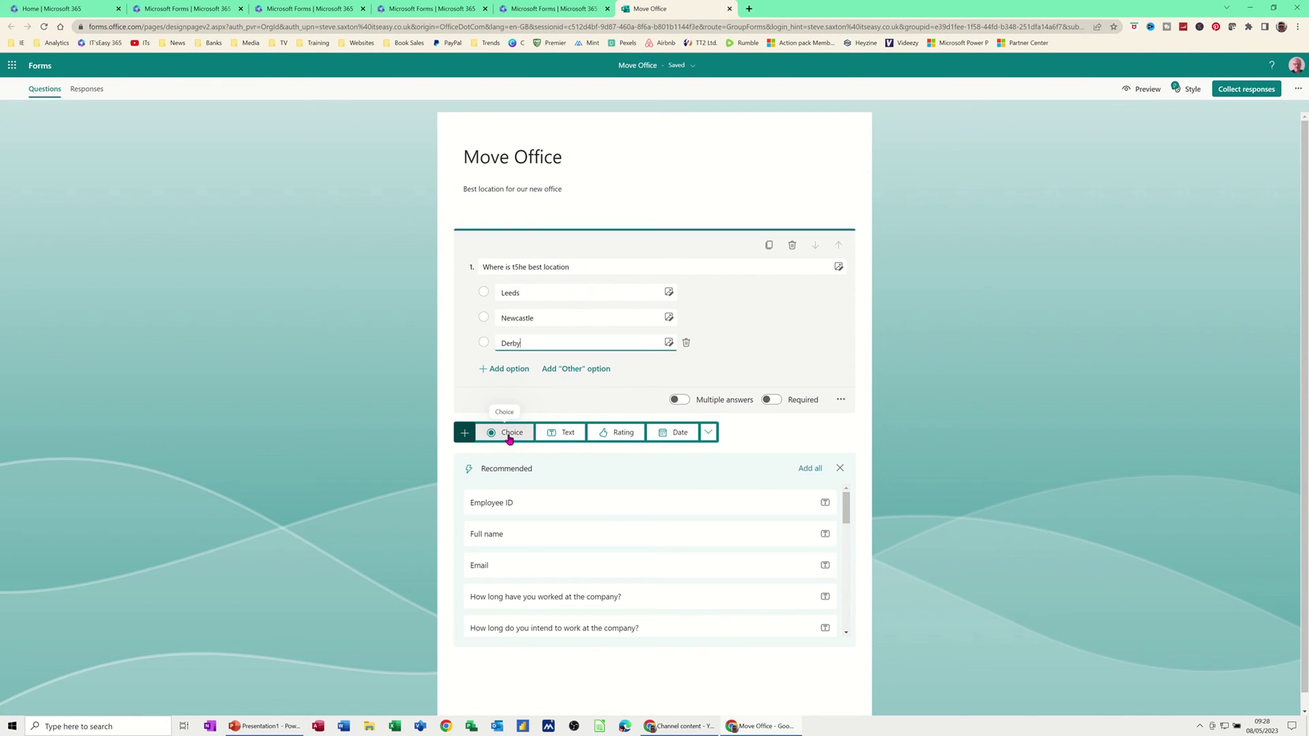
- Add a text question "Online or physical" and make it required
click(562, 435)
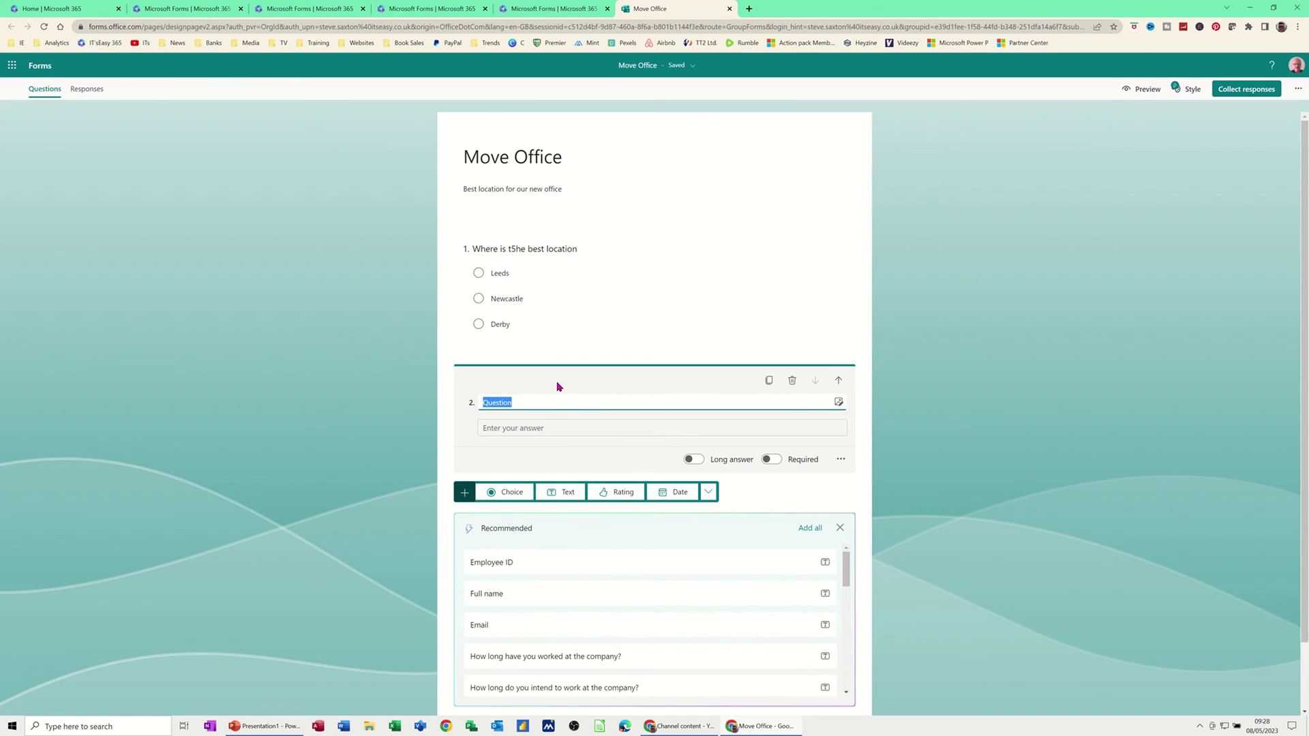
text(Online or physical)
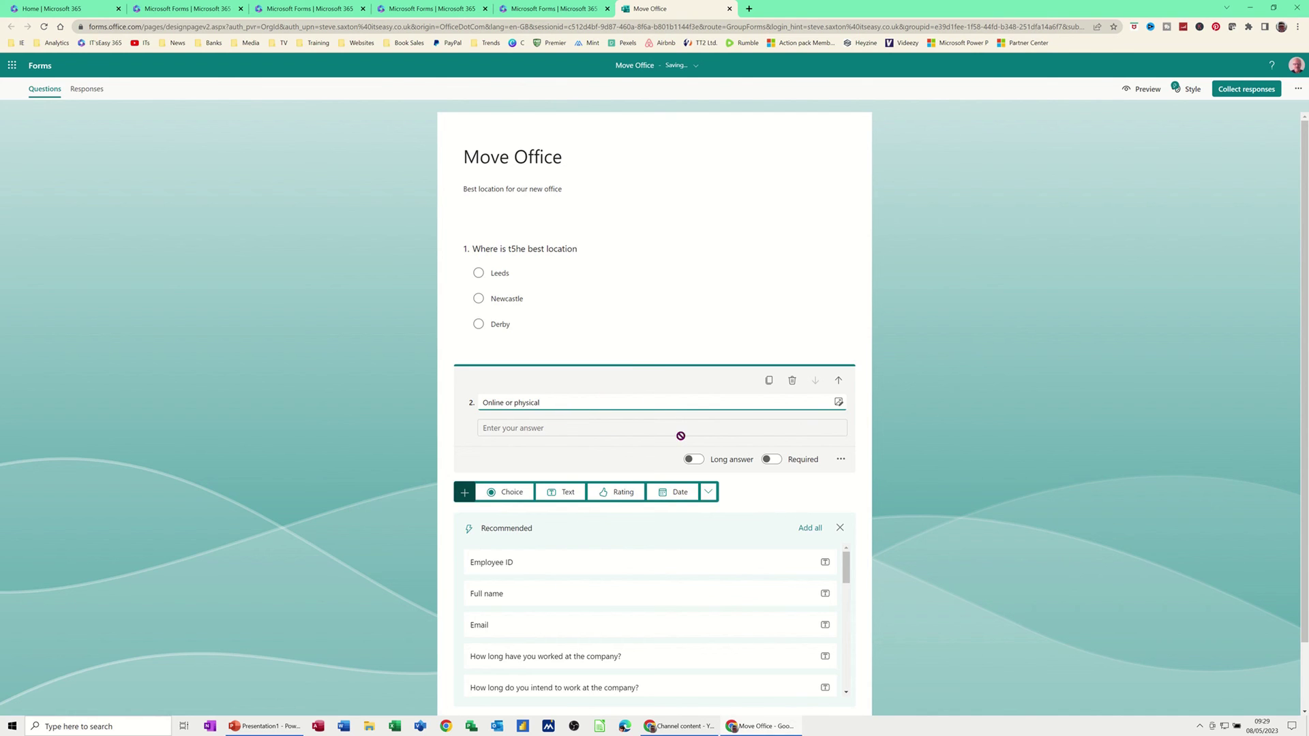
click(770, 459)
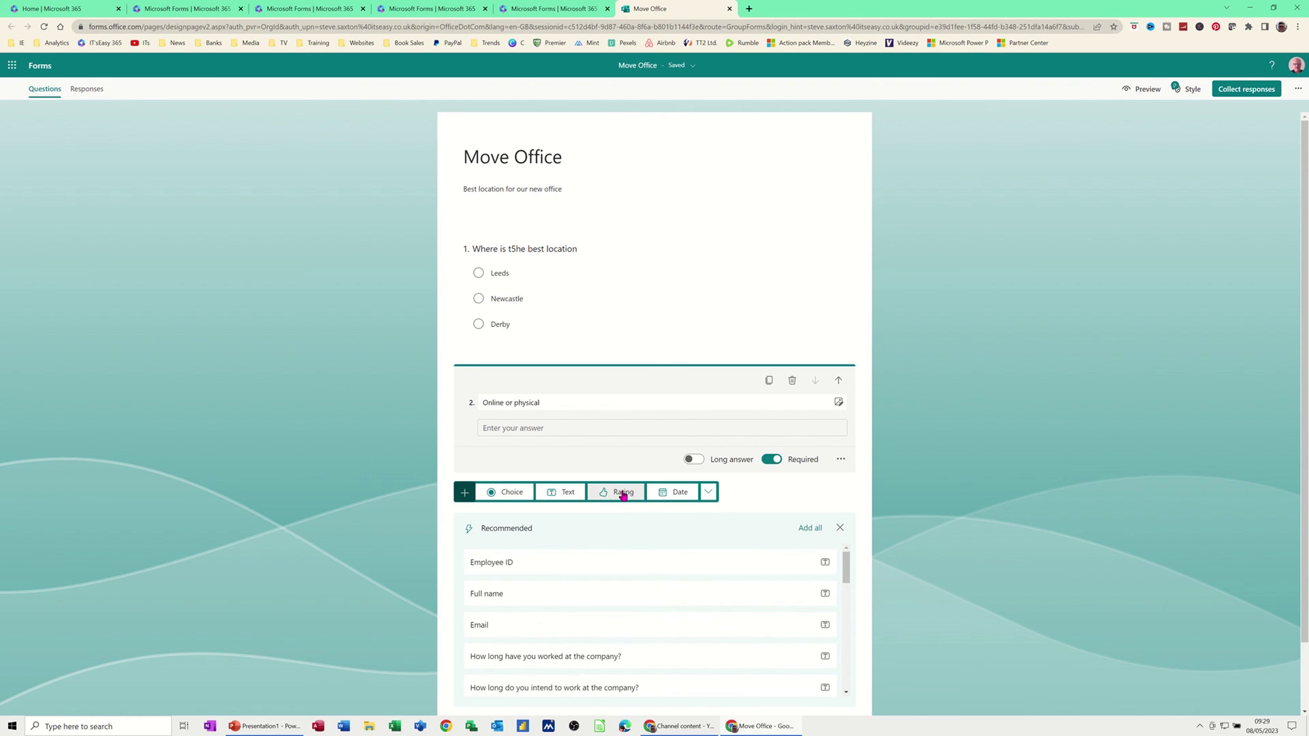
- Add a date question "Time to move" and look through the recommended questions
click(670, 492)
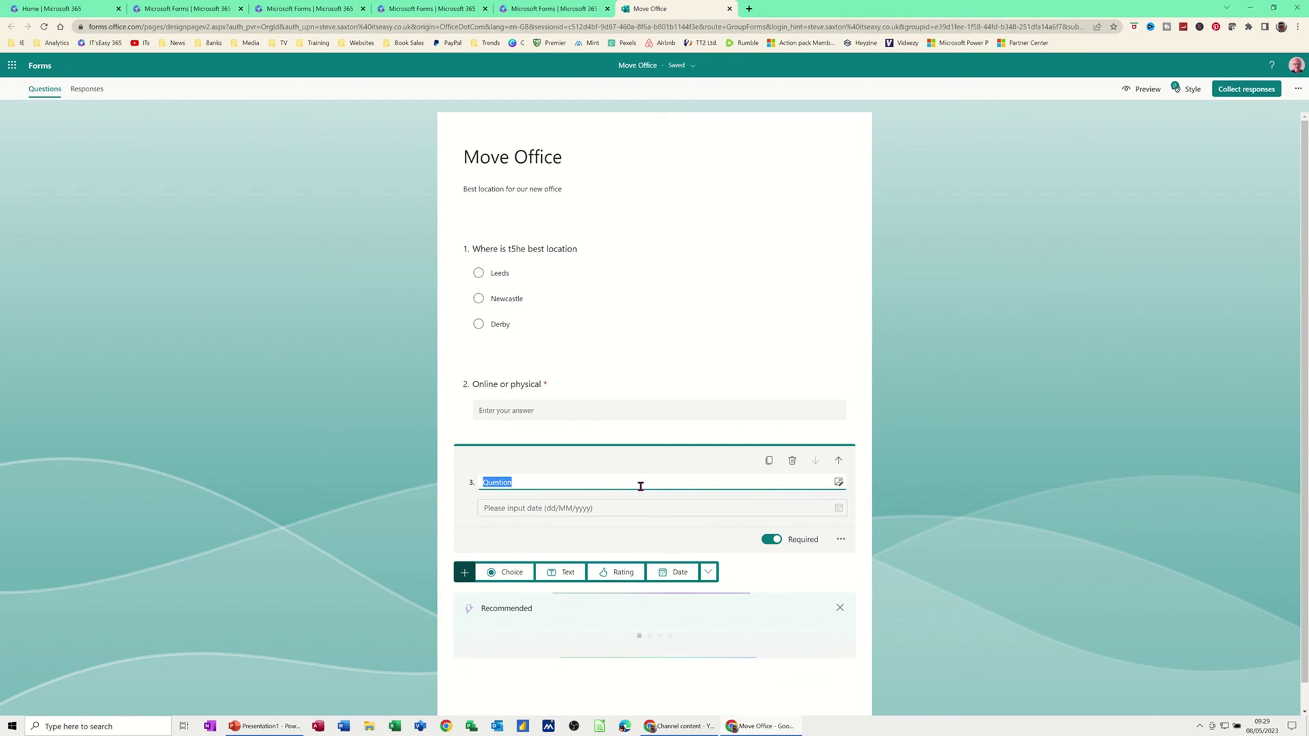
text(Time to mo)
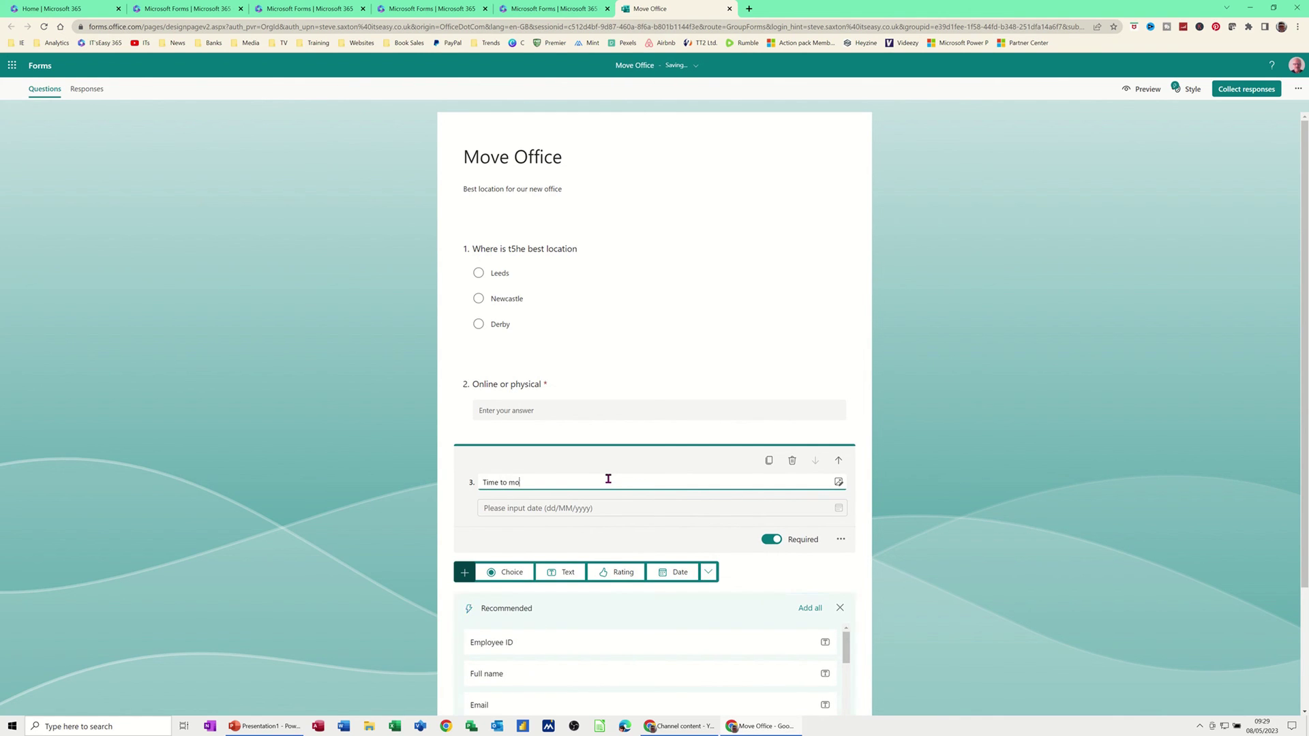
click(579, 509)
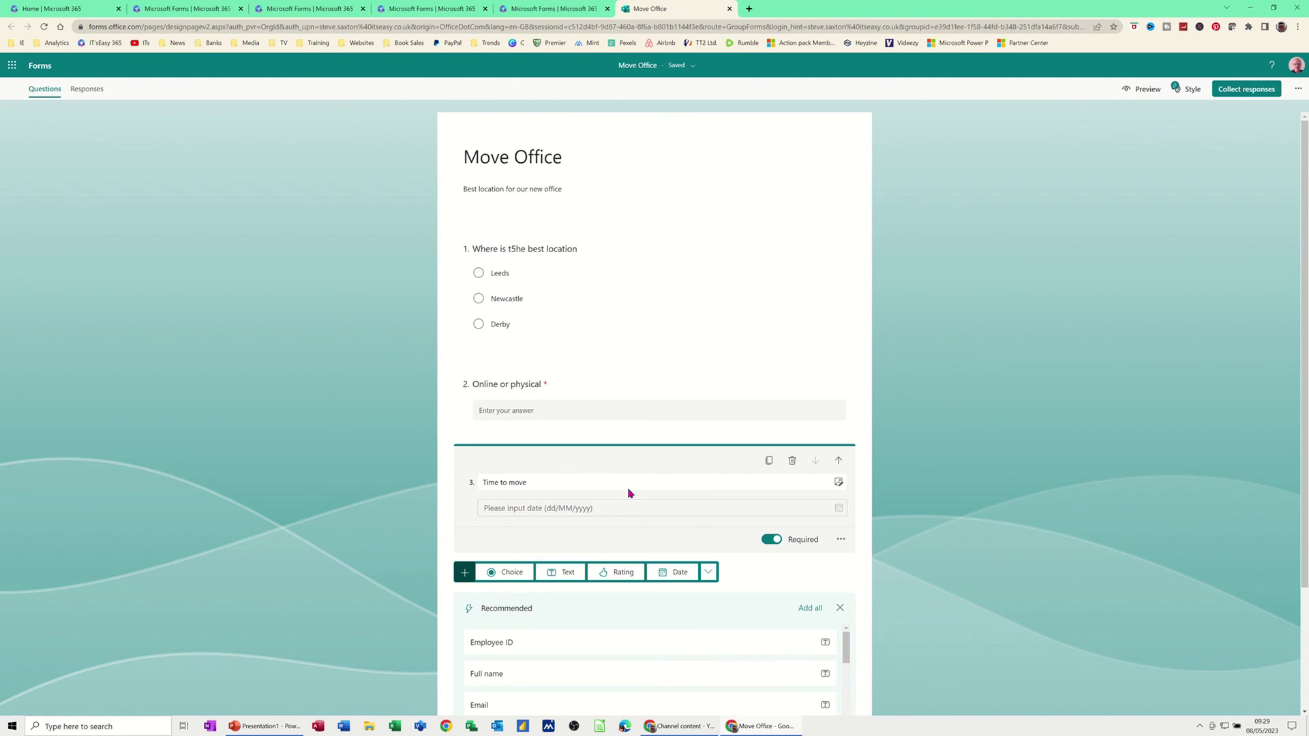
scroll(628, 492, down, 3)
scroll(684, 517, down, 3)
scroll(648, 606, down, 5)
scroll(619, 300, up, 3)
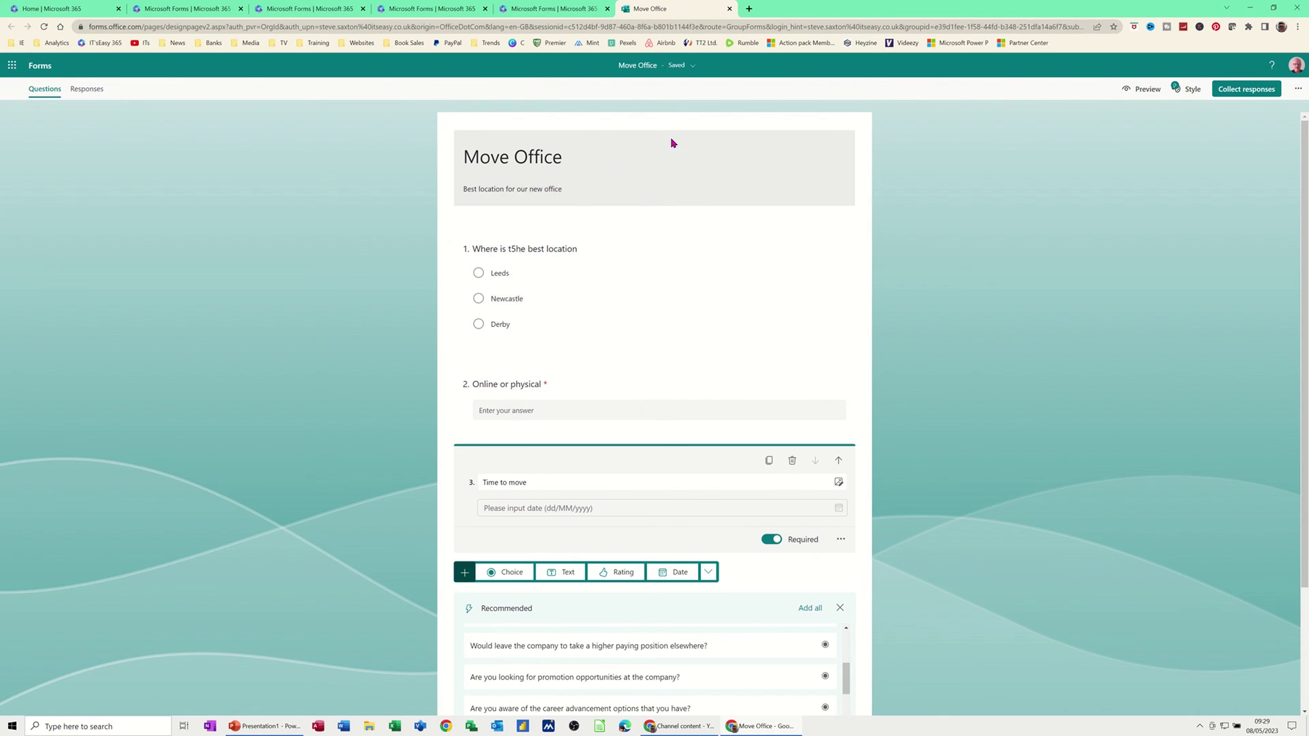
- Preview the Move Office form and submit a test response with Leeds, Online and the date 17 May 2023
click(1143, 89)
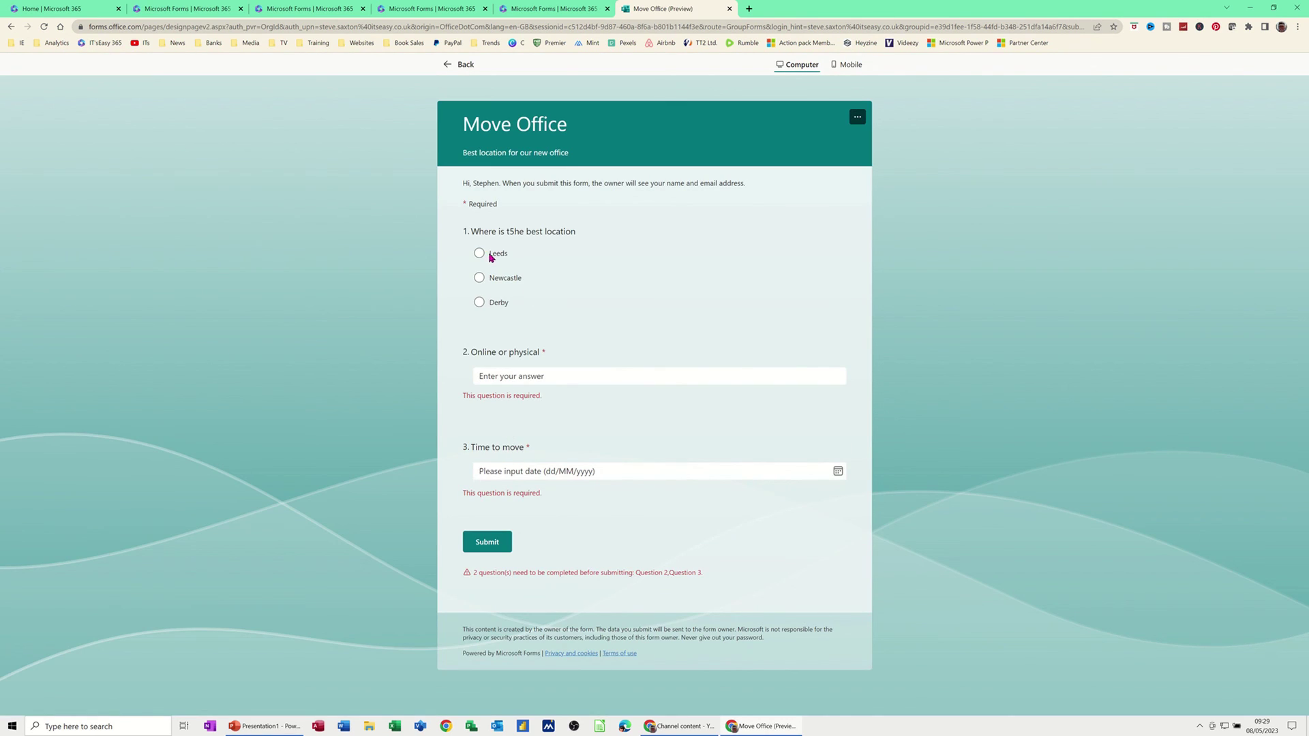
click(480, 254)
click(505, 377)
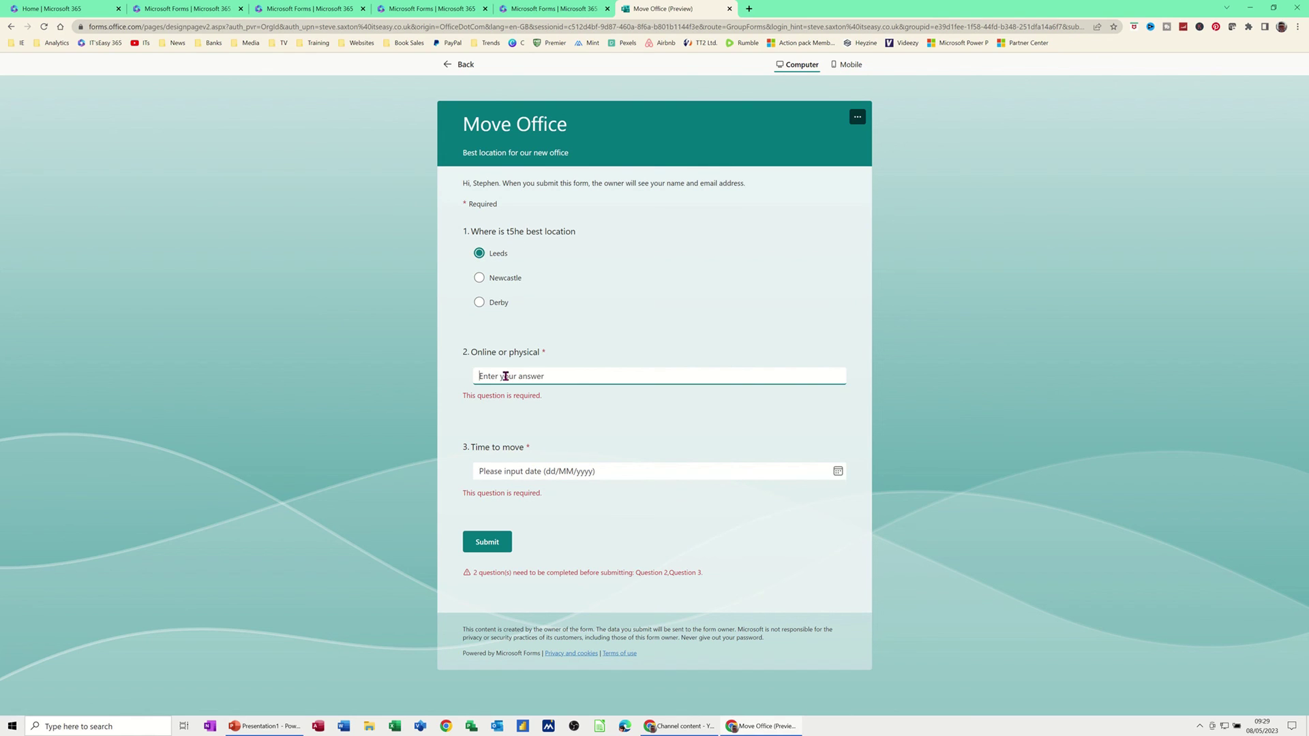
text(Online)
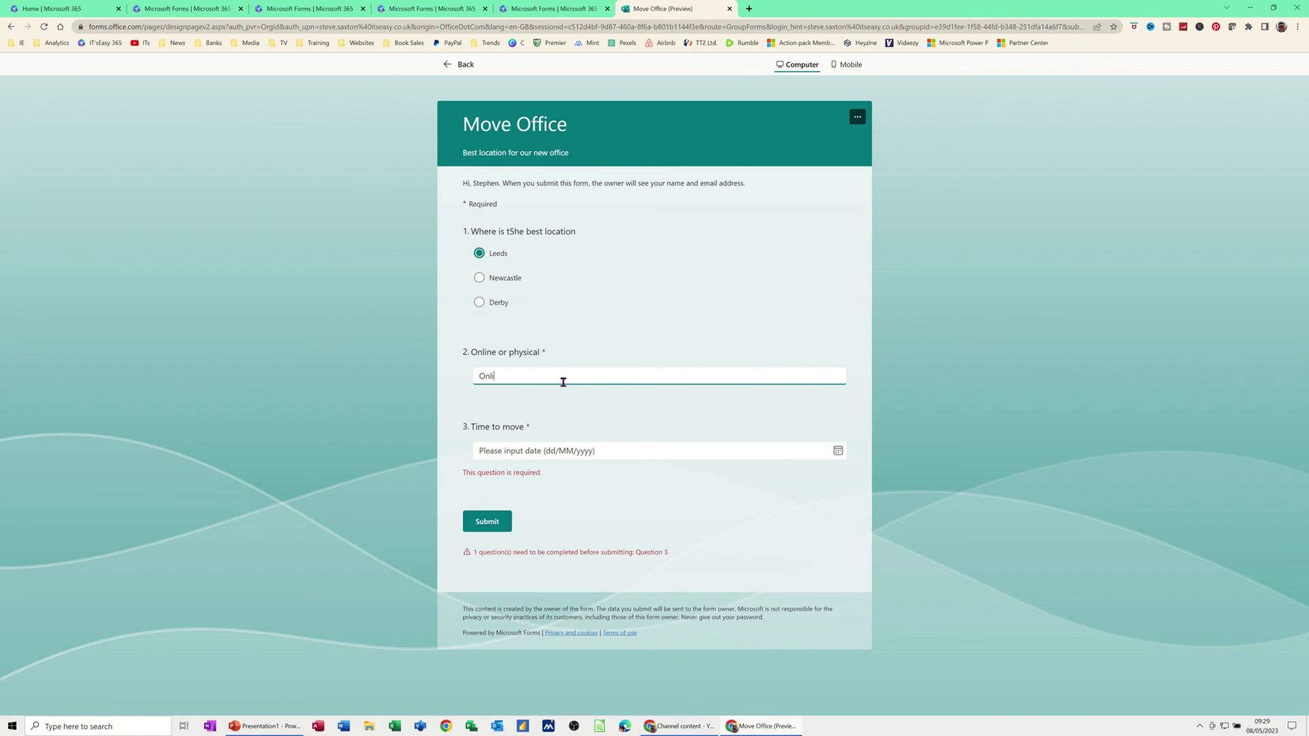
click(568, 450)
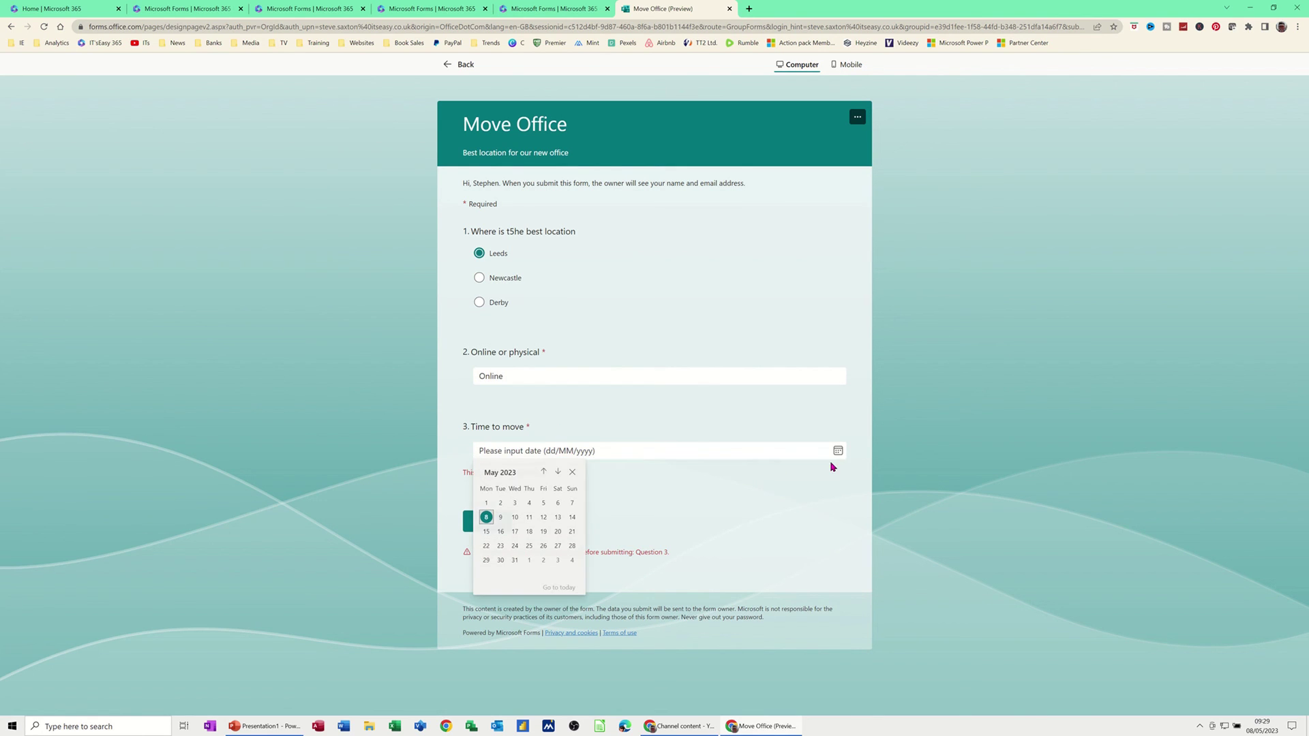
click(515, 532)
click(488, 503)
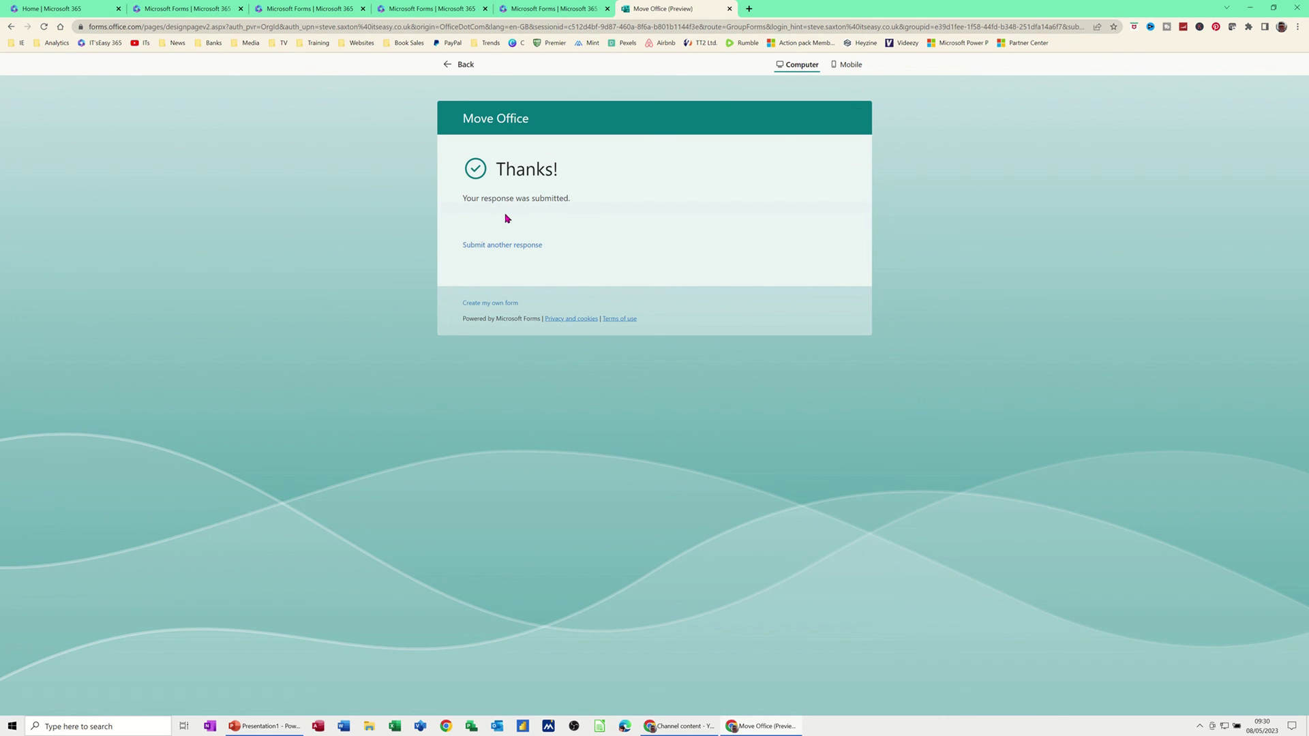
- Leave the preview, correct the first question to "Where is the best location" and return to the Forms start page
click(459, 64)
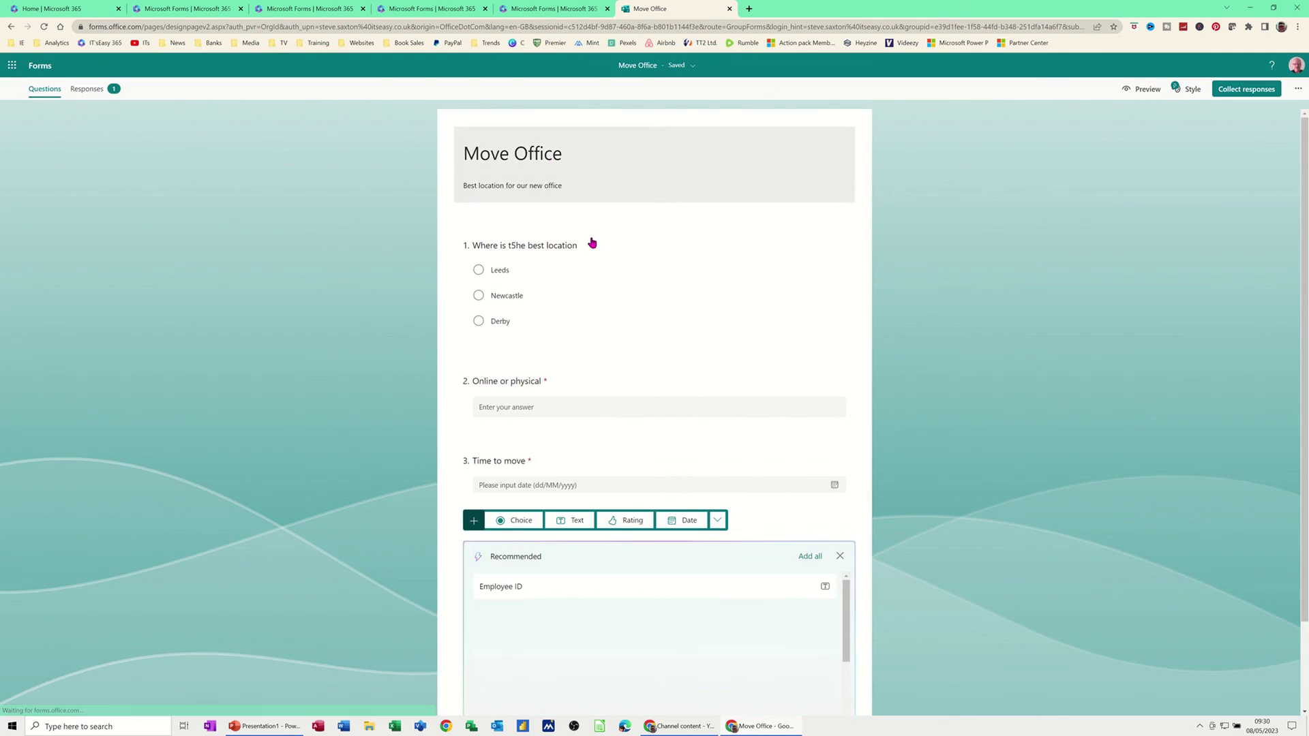
click(505, 255)
triple_click(518, 267)
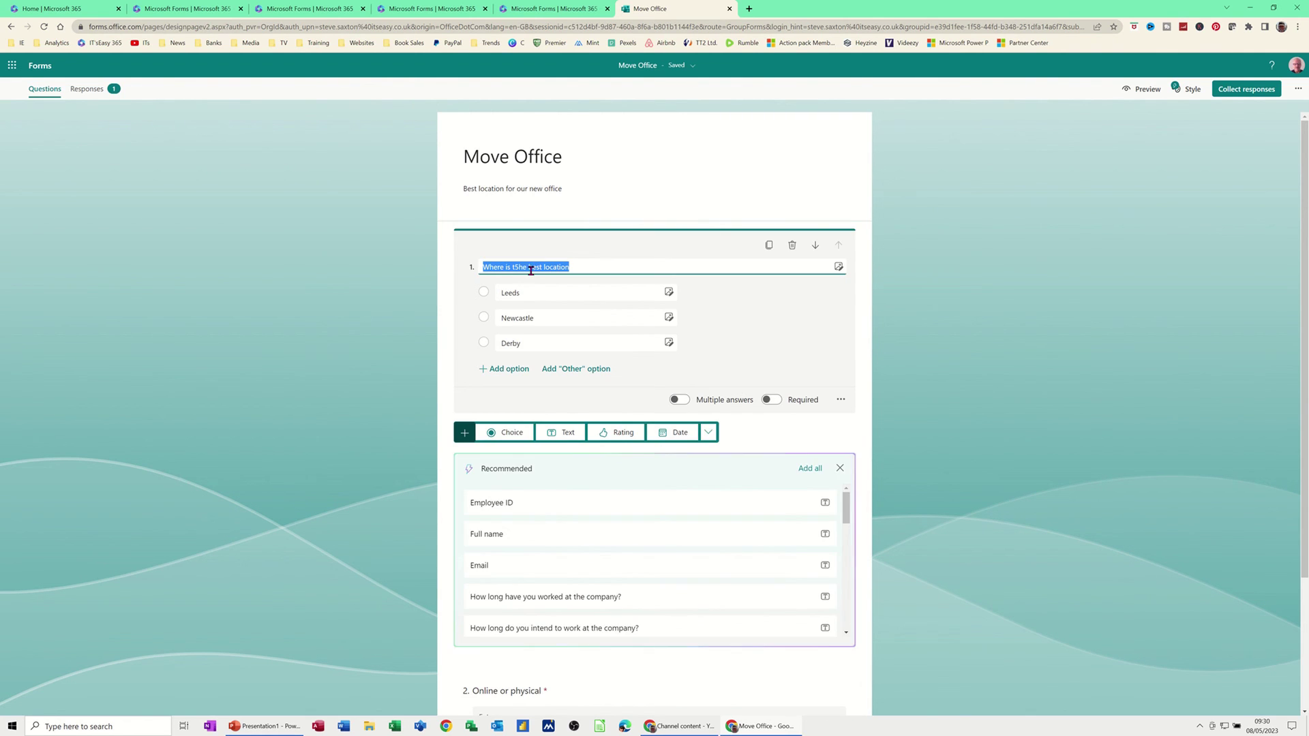
click(532, 282)
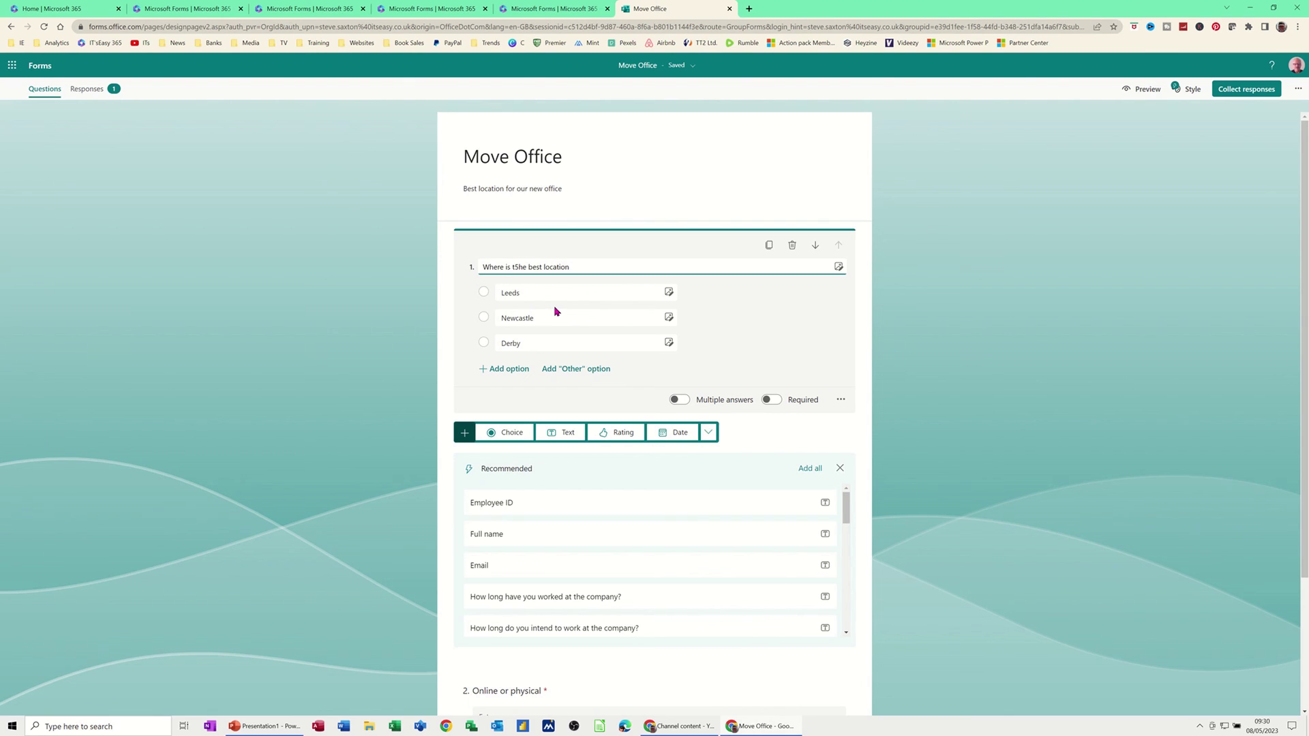
key(BackSpace)
click(40, 68)
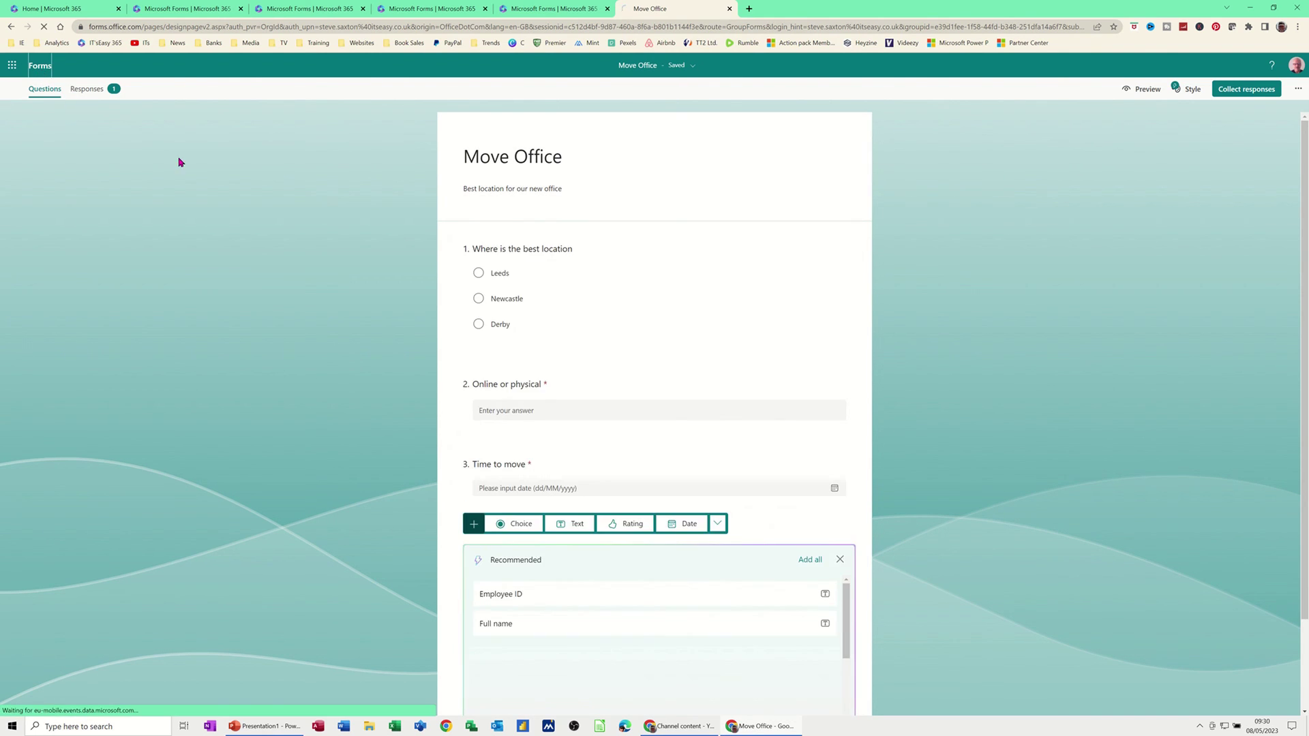